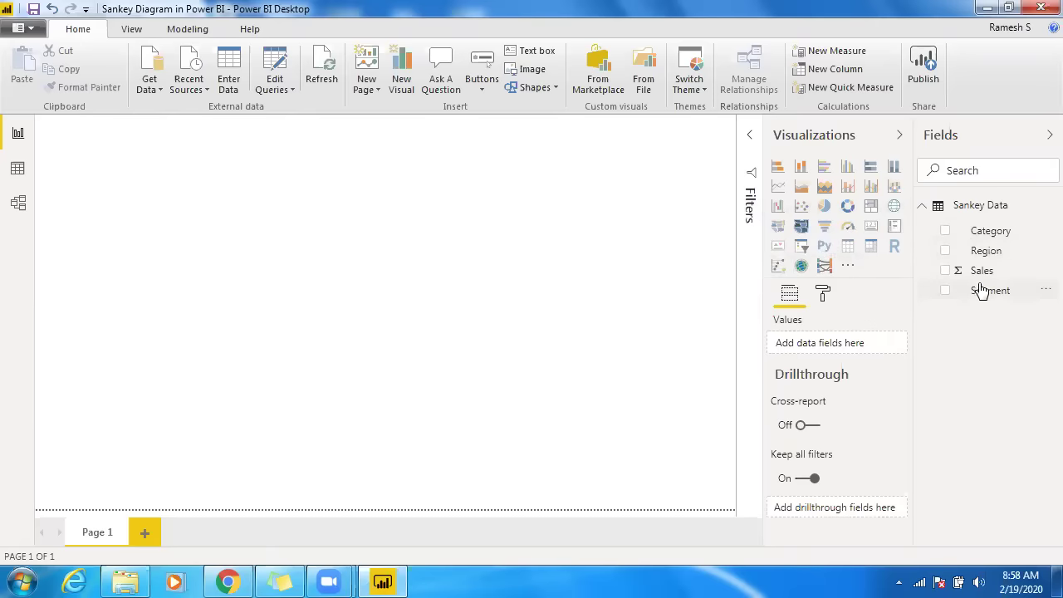
Add an enlarged table of Region, Category, Segment and Sales on Page 1, then a blank Page 2.
click(847, 253)
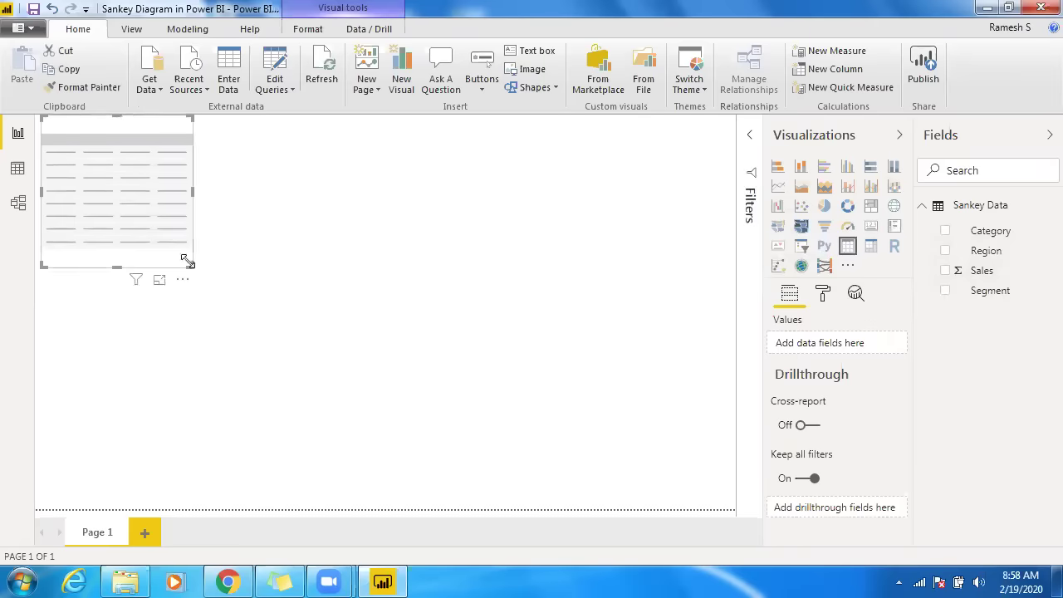
drag(190, 264, 534, 419)
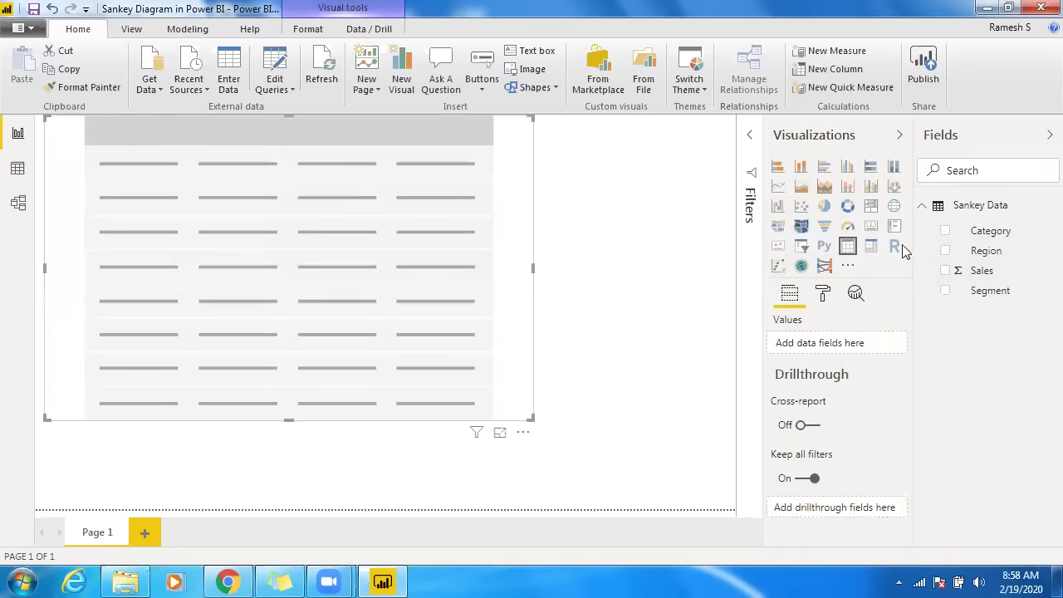
click(945, 251)
click(946, 233)
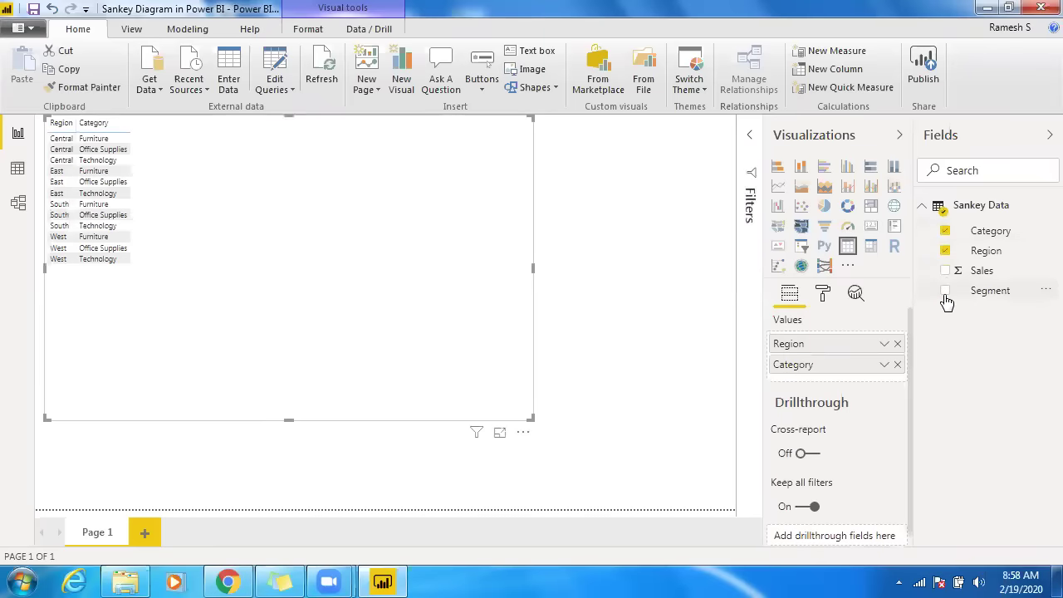
click(945, 290)
click(945, 271)
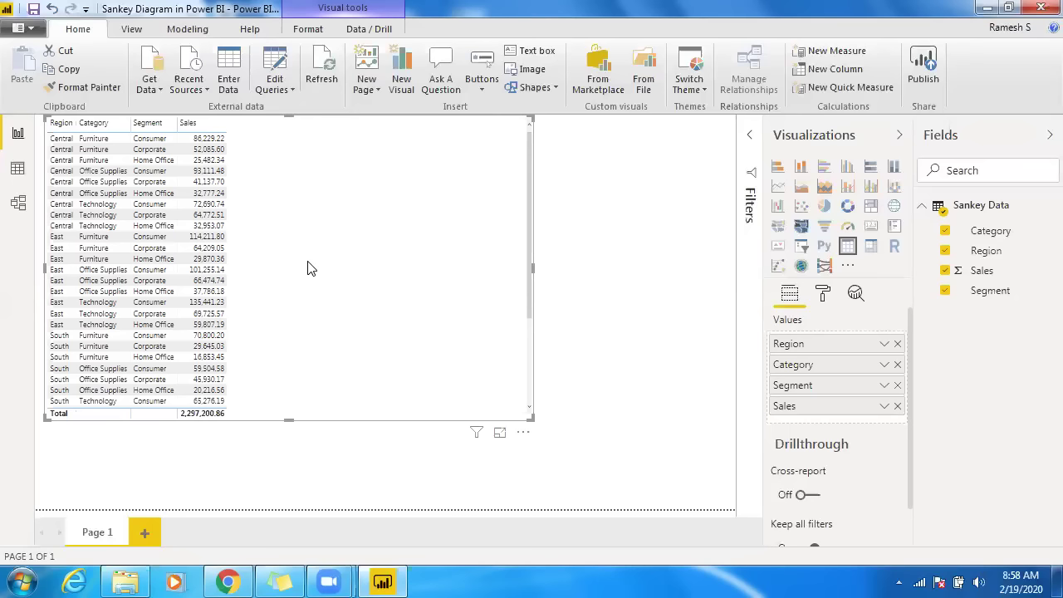
click(146, 539)
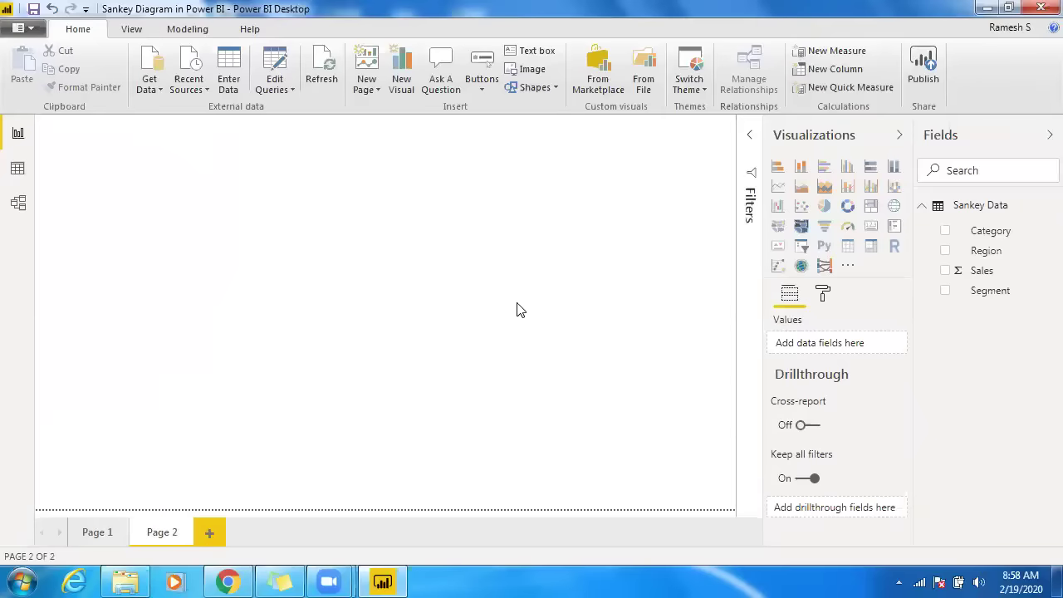
Insert the Sankey 2.0.1 visual on Page 2, enlarged and positioned across the canvas.
click(823, 268)
drag(235, 291, 610, 434)
drag(444, 304, 459, 339)
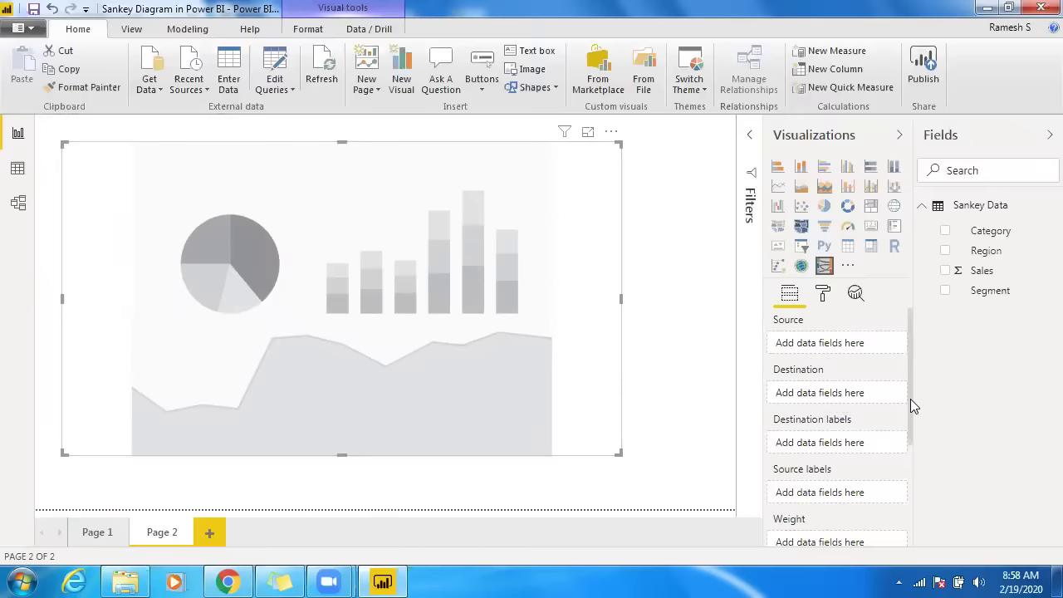
drag(910, 415, 908, 449)
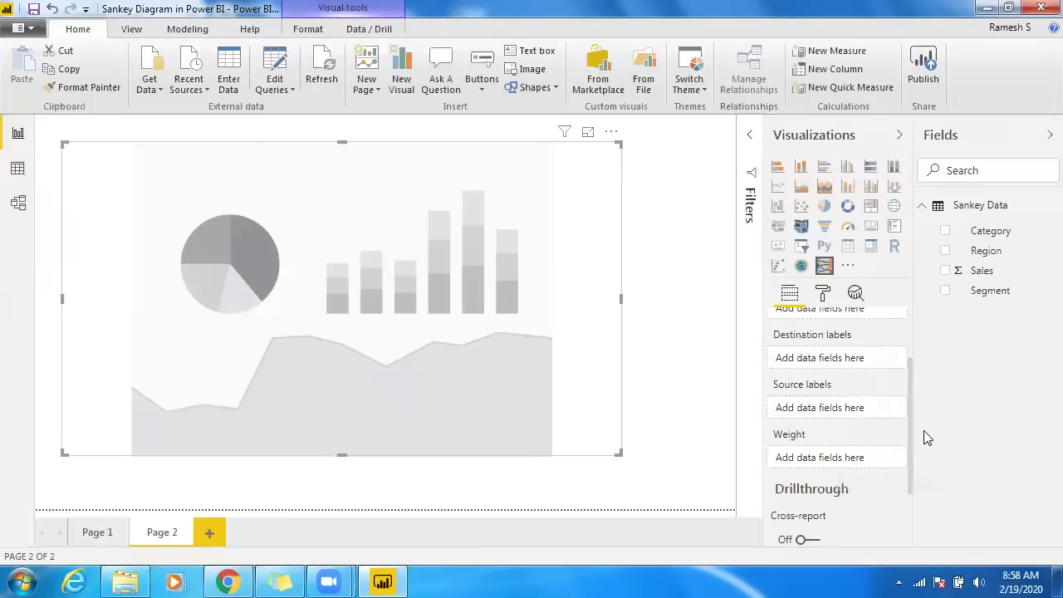
drag(912, 430, 907, 364)
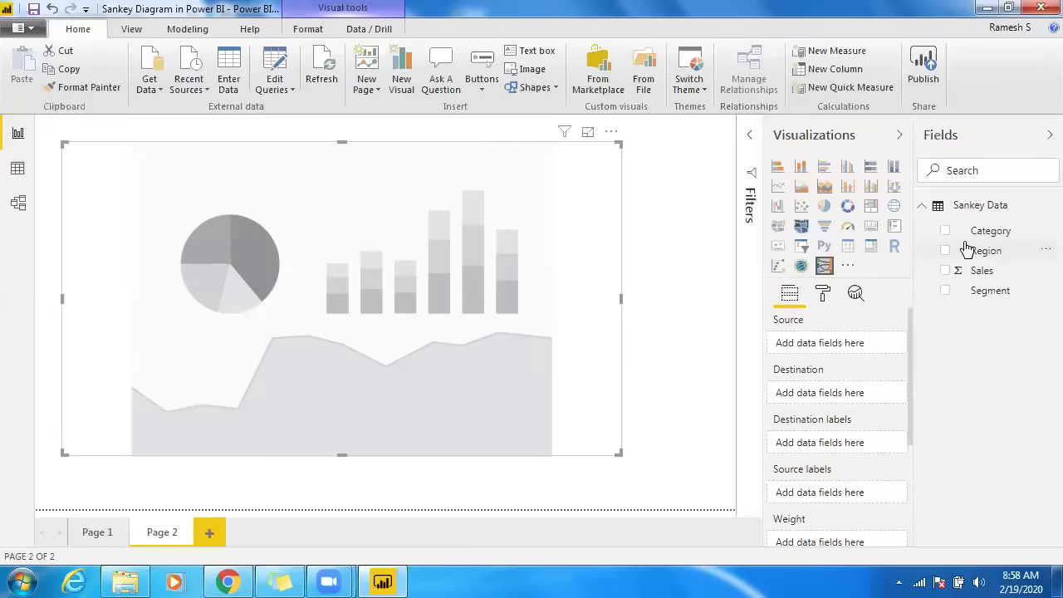
Set Region as Source, Category as Destination and Sales as Weight, then check a link's tooltip.
drag(976, 251, 822, 344)
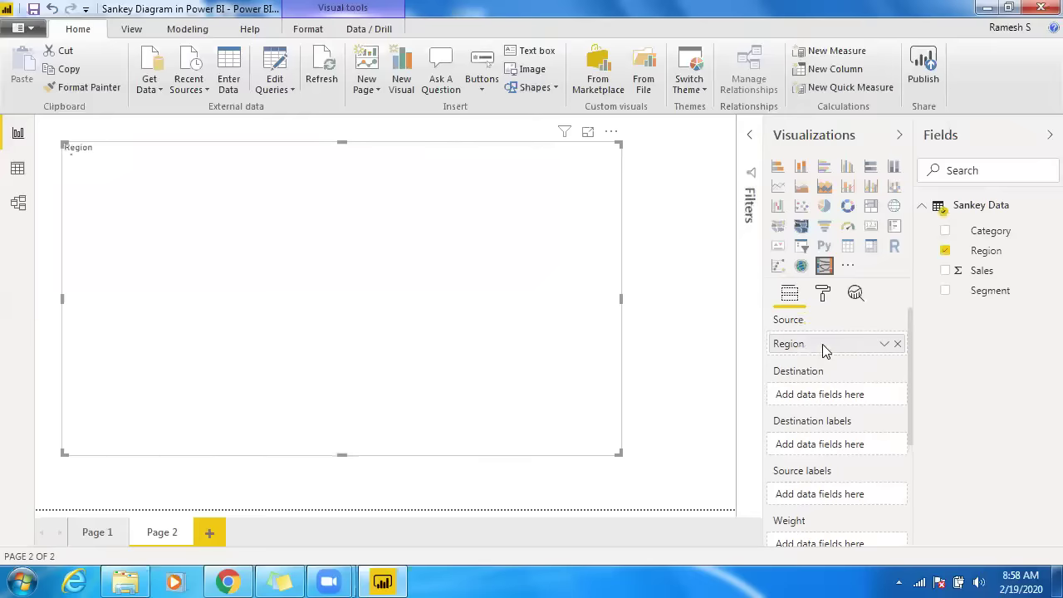
click(946, 233)
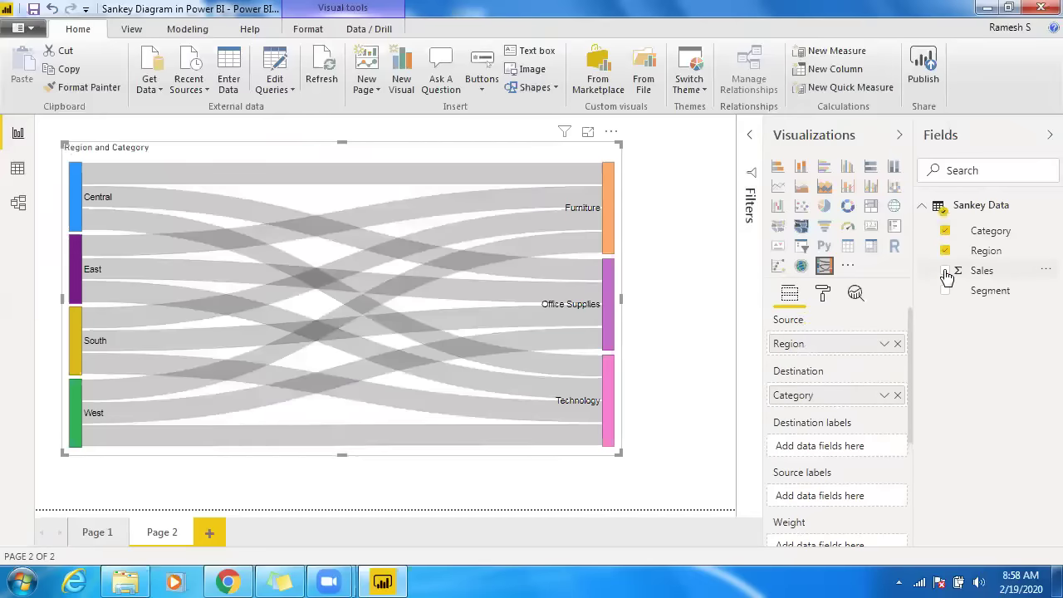
click(946, 271)
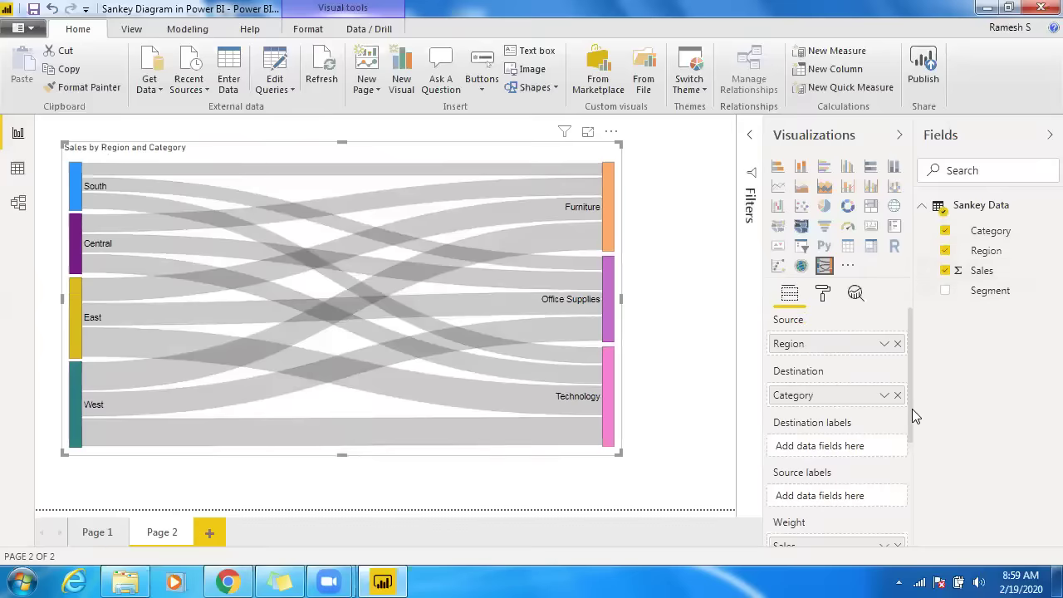
drag(909, 414, 910, 385)
mouse_move(353, 332)
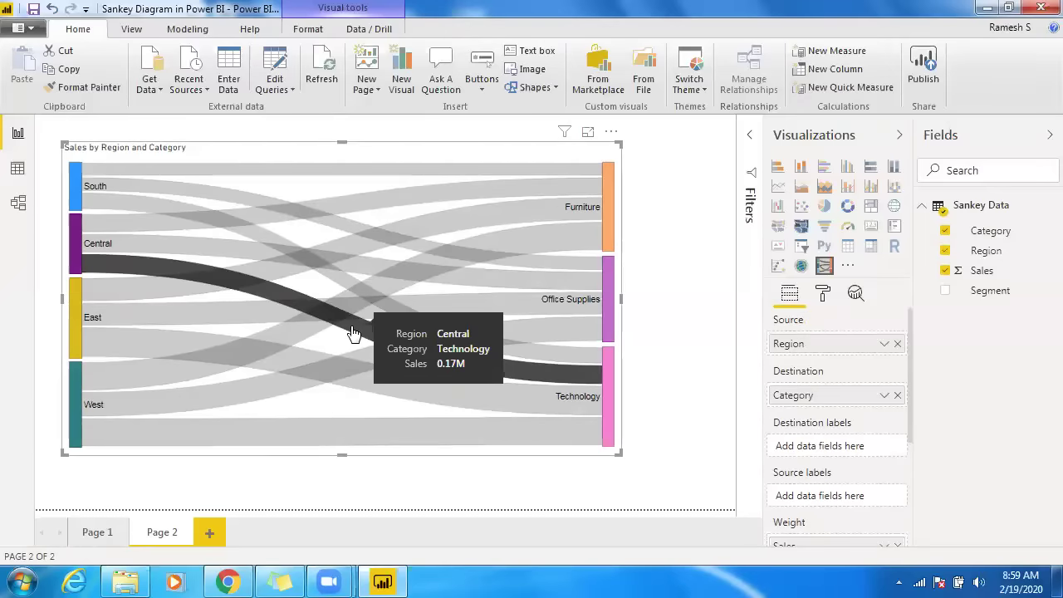
click(335, 496)
Add blank Page 3 and start a new calculated table from the Modeling tab.
click(211, 534)
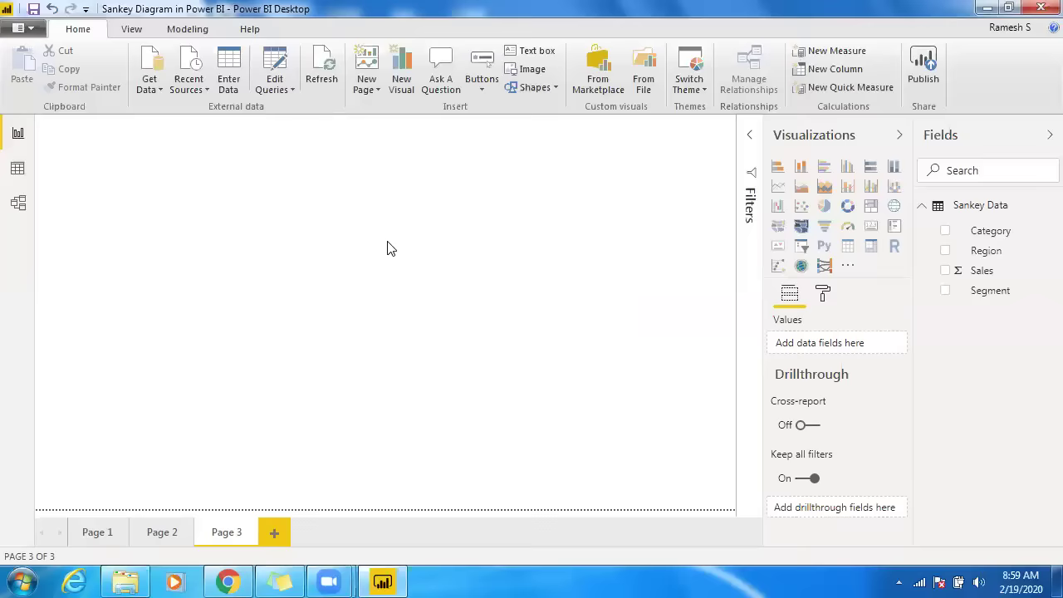
click(187, 33)
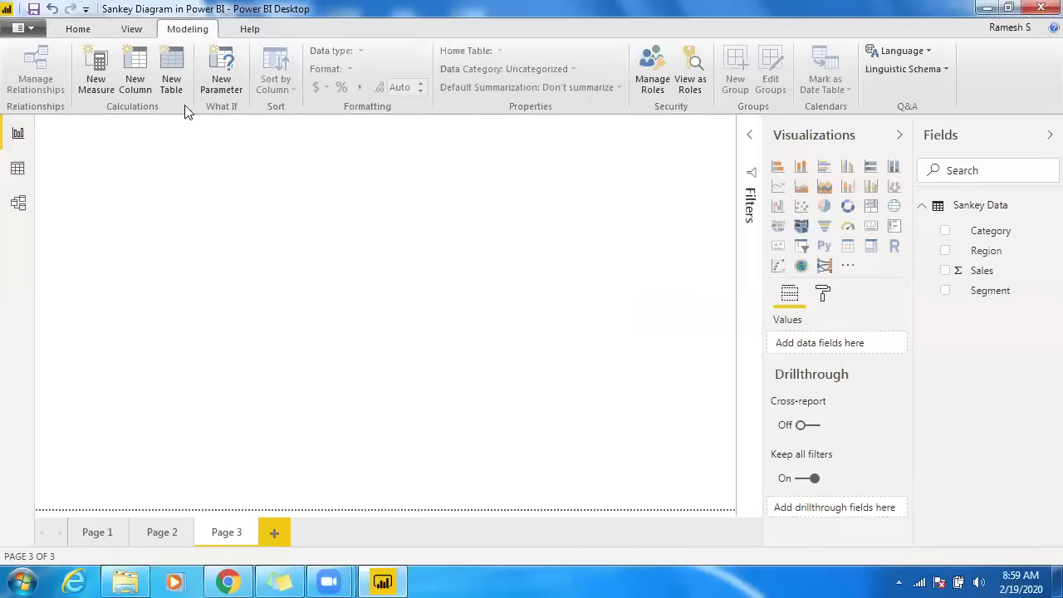
click(172, 83)
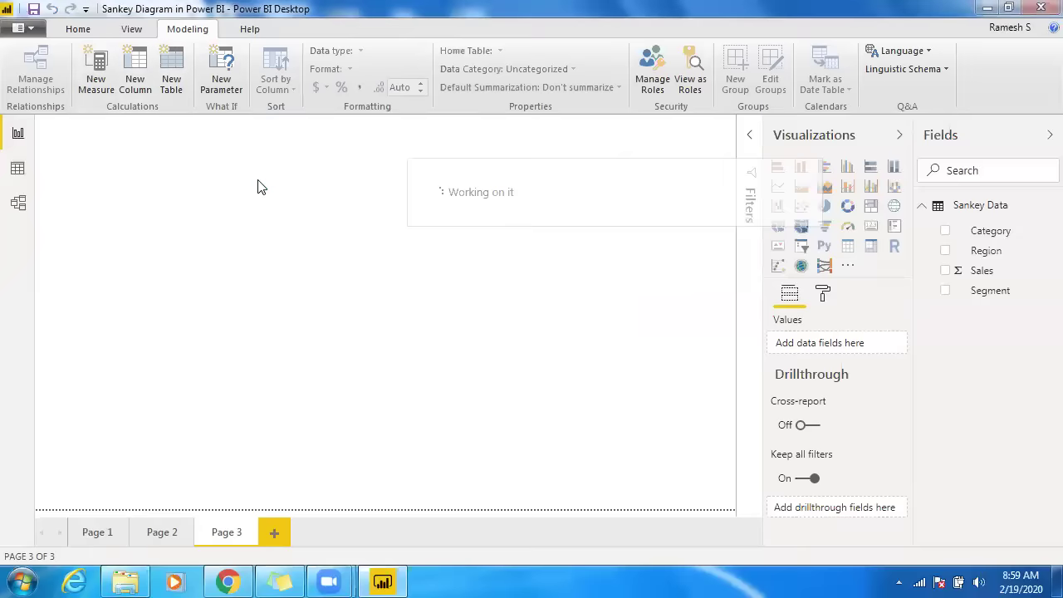
click(197, 126)
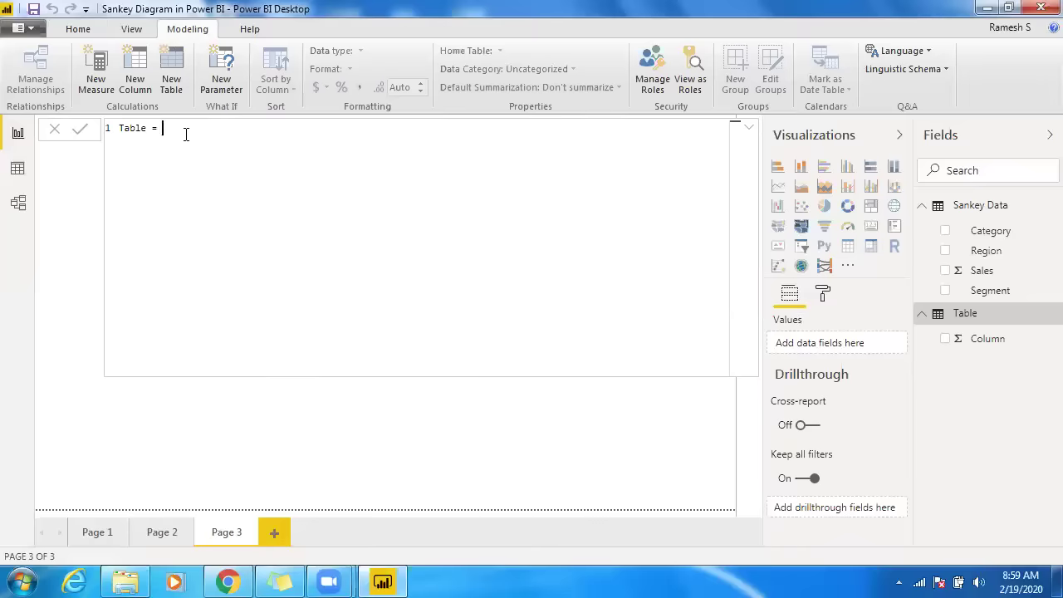
Begin the formula with UNION( and SUMMARIZE( on separate lines.
key(shift+Return)
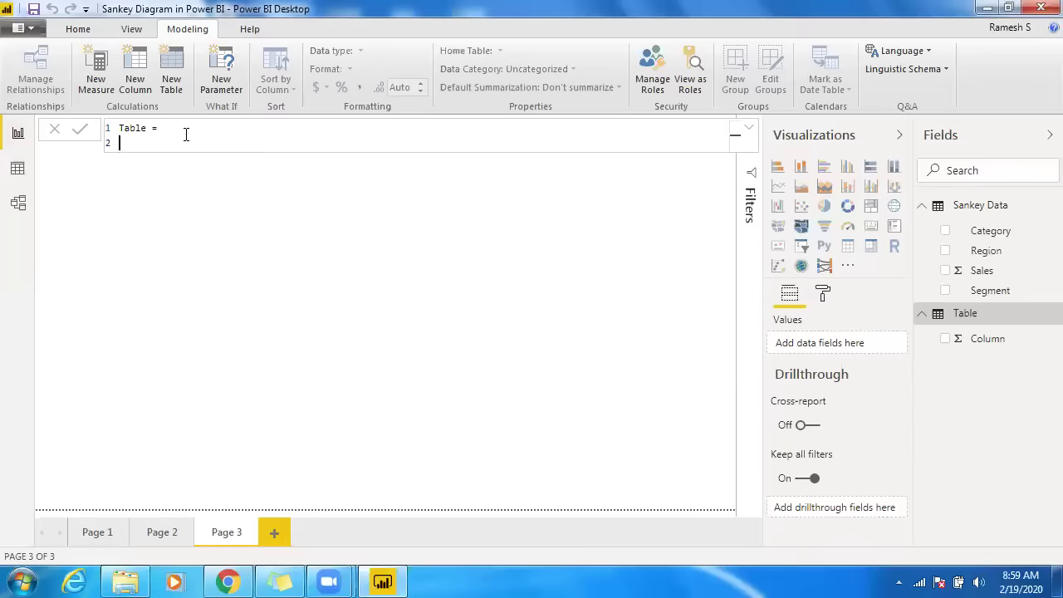
text(un)
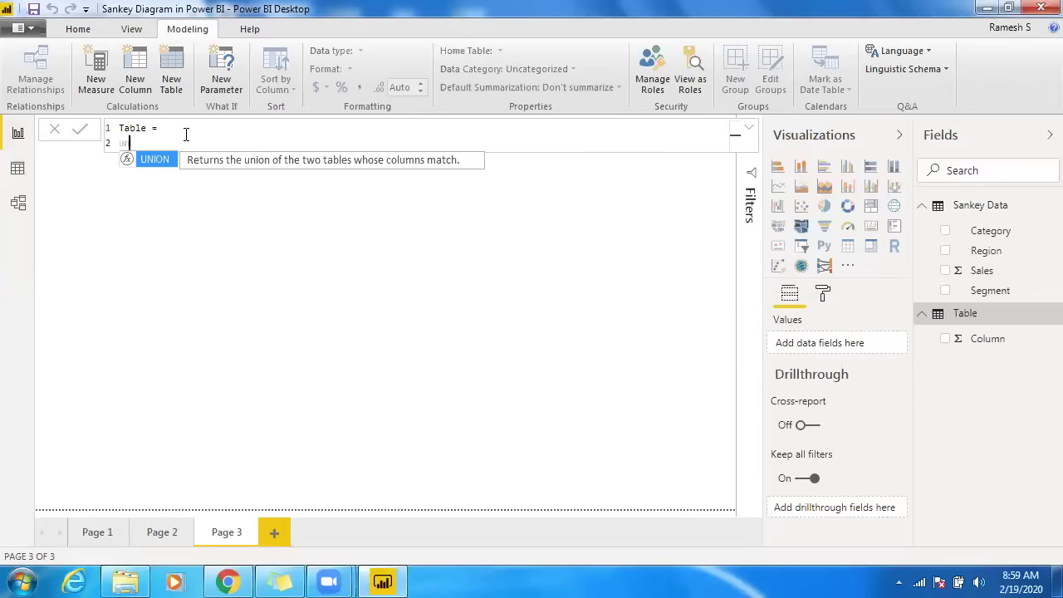
key(Tab)
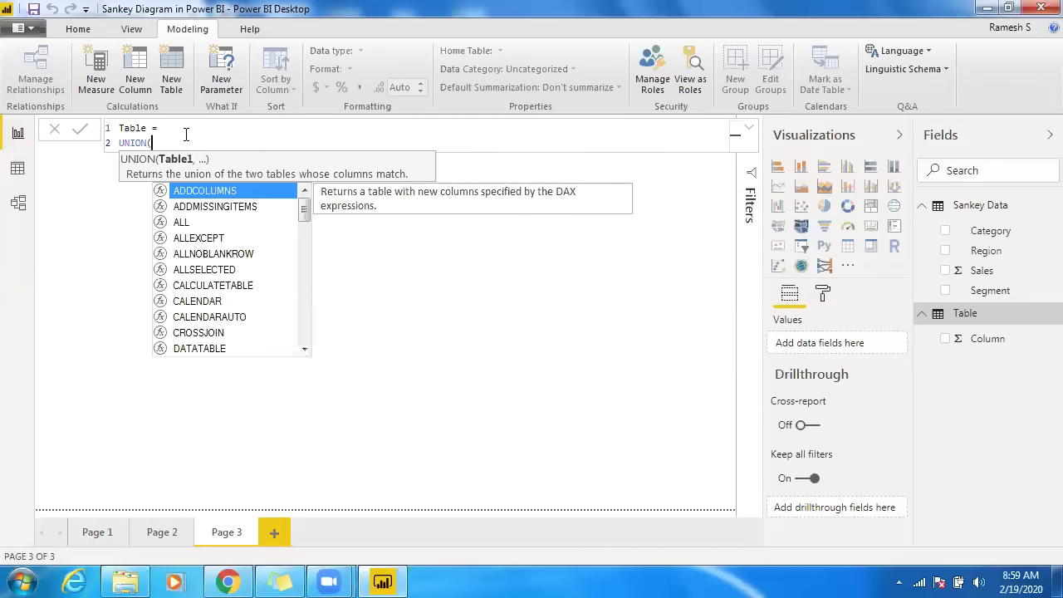
key(shift+Return)
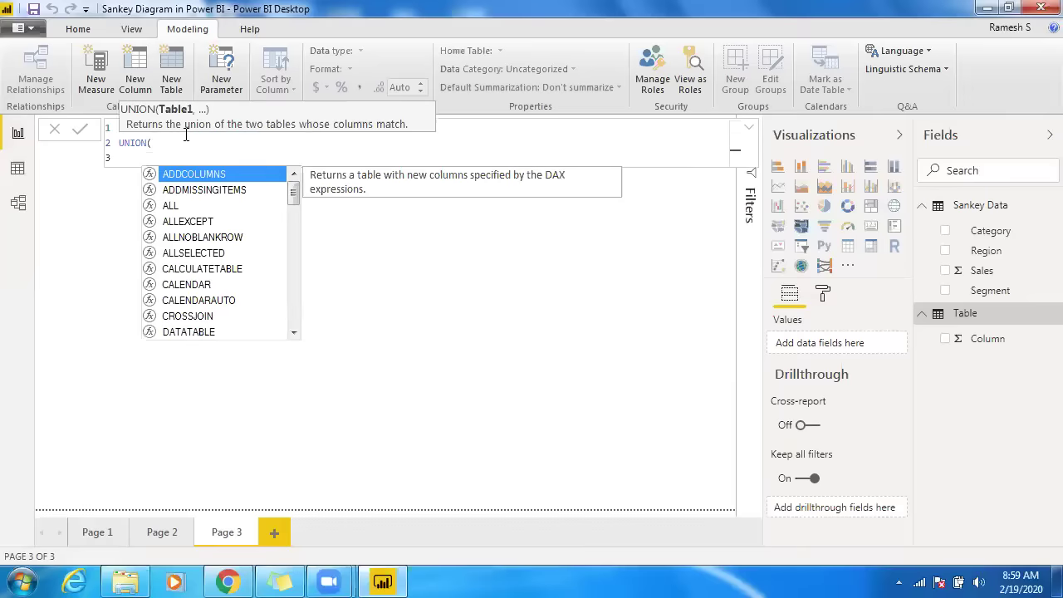
text(sum)
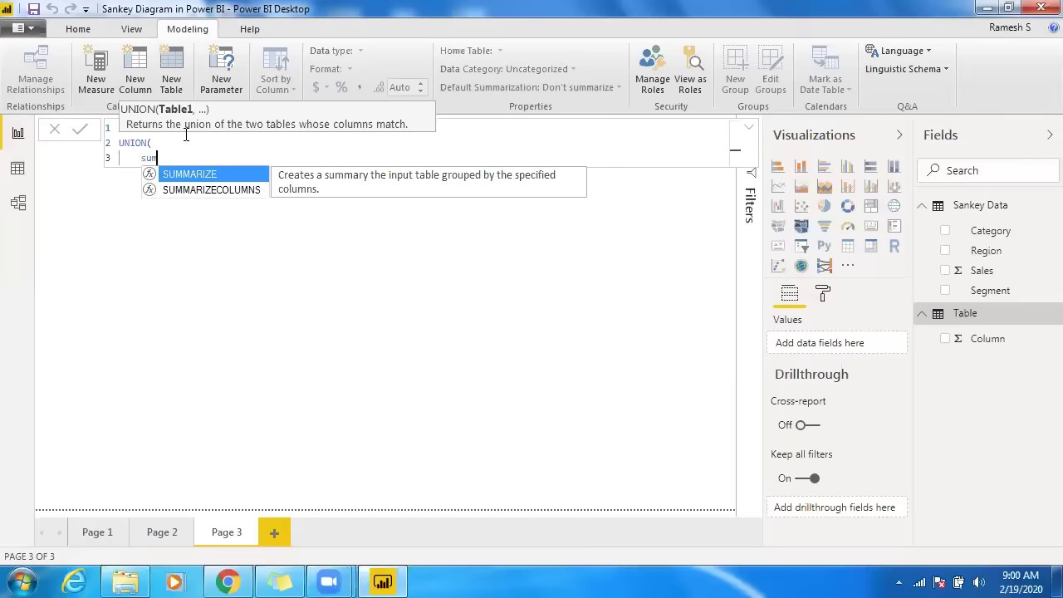
key(Tab)
text(()
key(BackSpace)
Add SELECTCOLUMNS('Sankey Data' on a new line inside SUMMARIZE.
key(shift+Return)
text(sel)
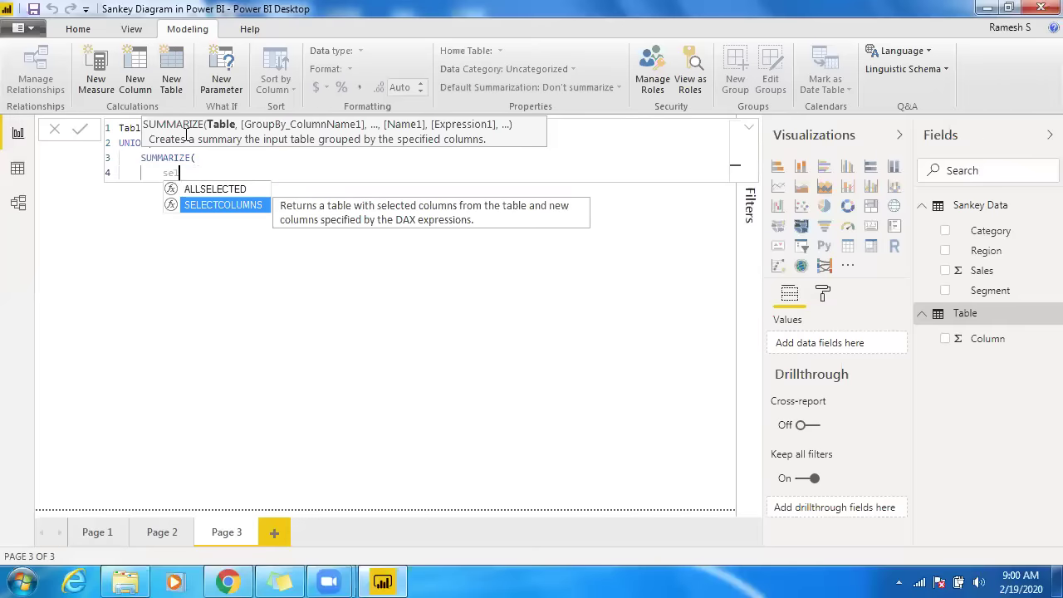
key(Tab)
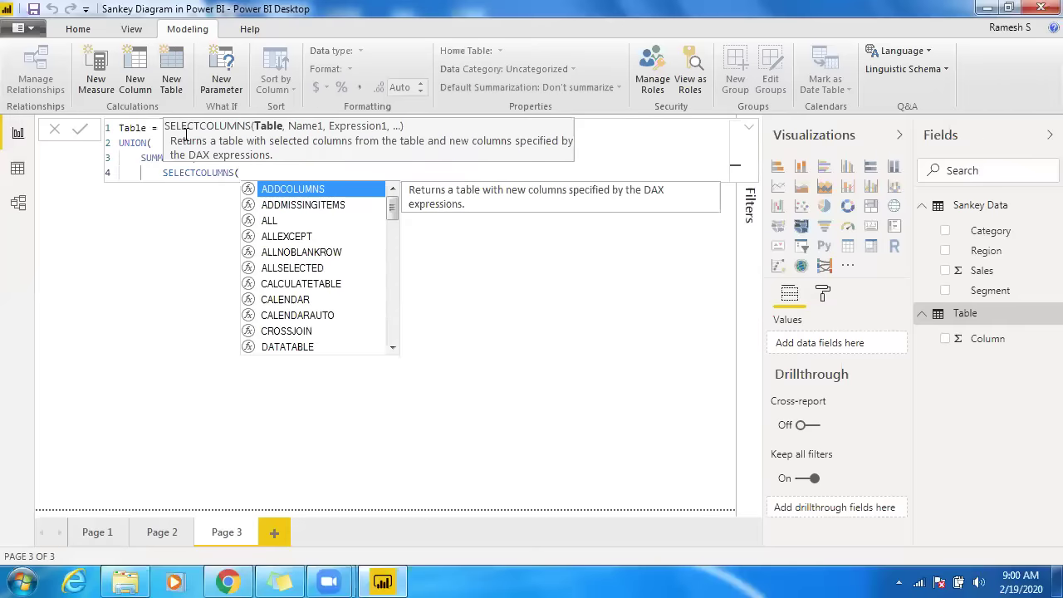
text(san)
key(Tab)
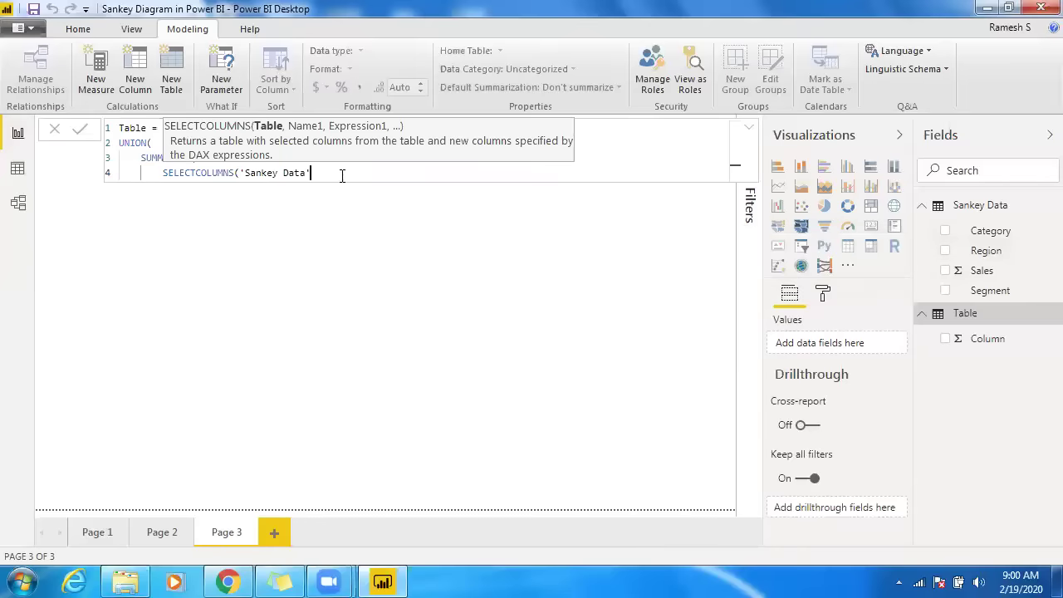
Complete SELECTCOLUMNS with "Source" as 'Sankey Data'[Region] and "Target" as 'Sankey Data'[Category].
text(,)
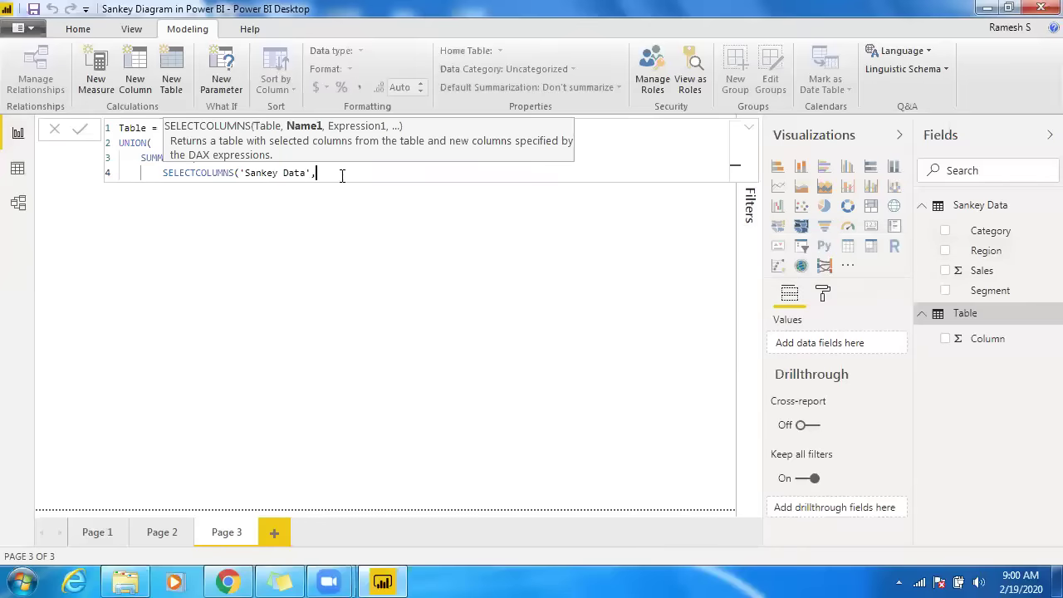
text( "")
key(BackSpace)
text(Source",)
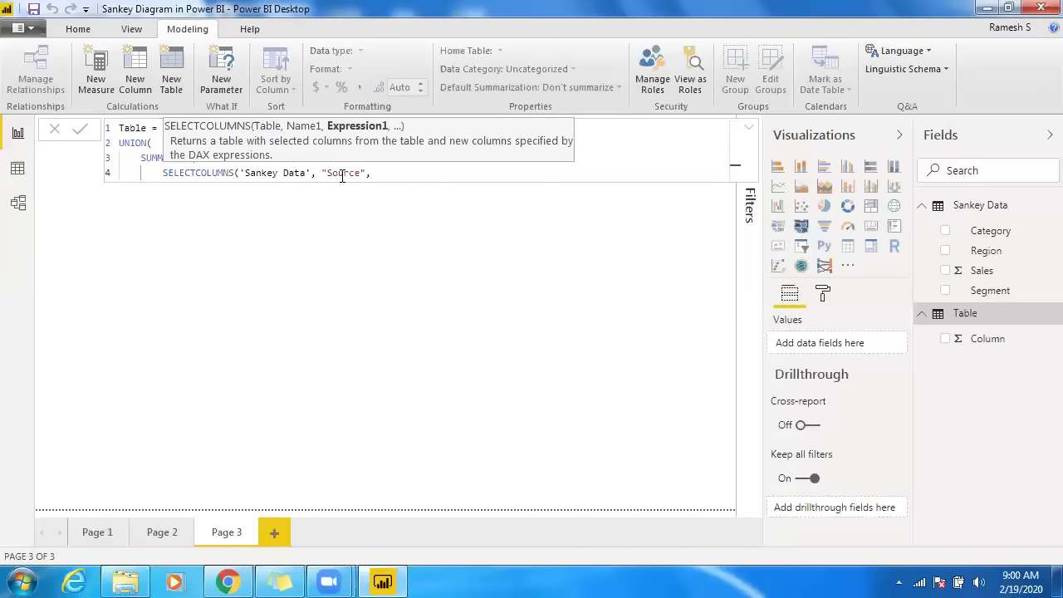
text( re)
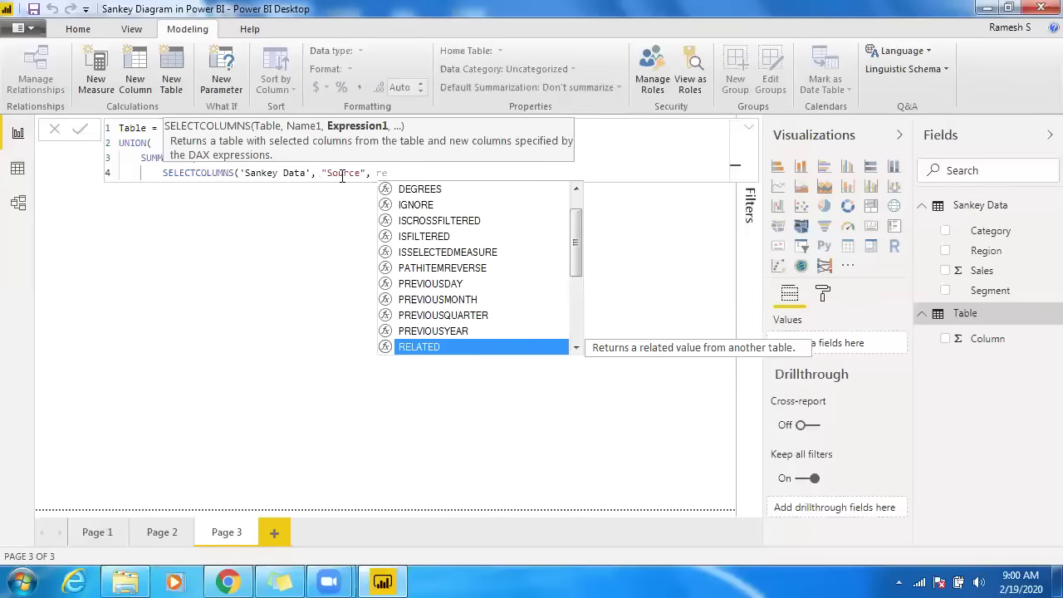
text(gi)
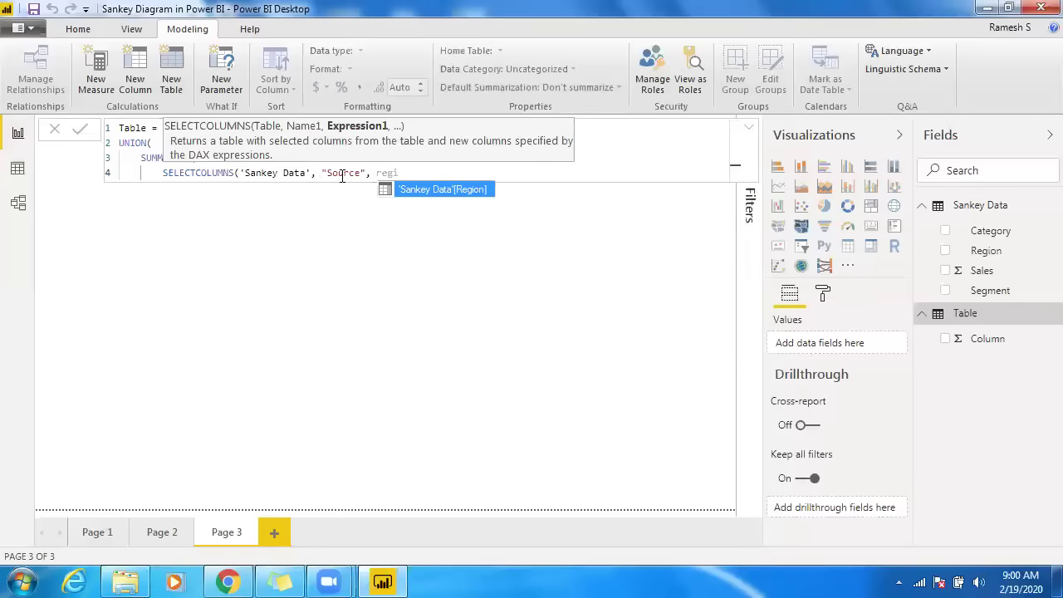
key(Tab)
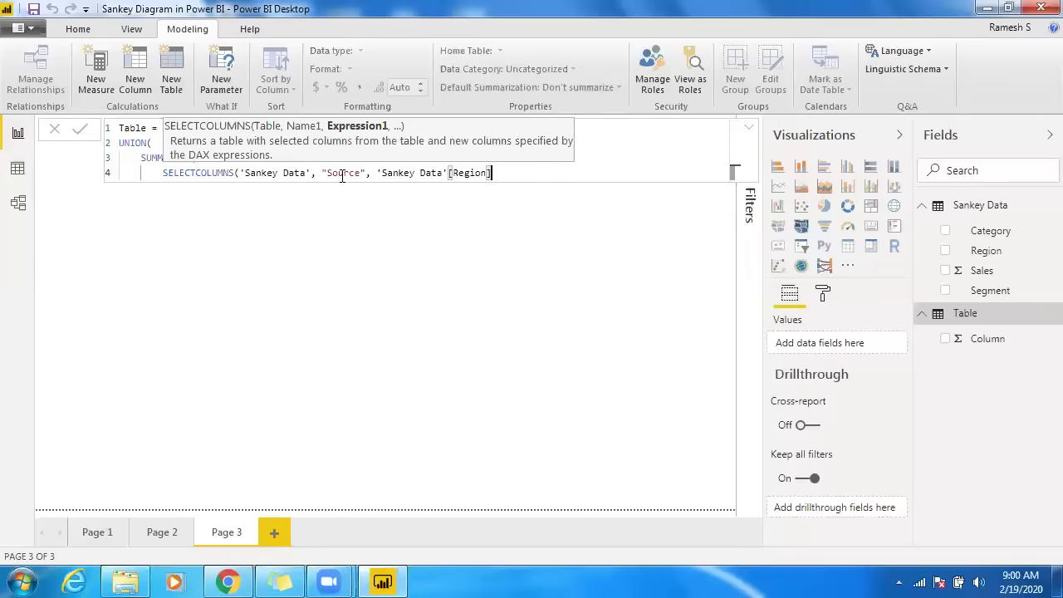
text(,)
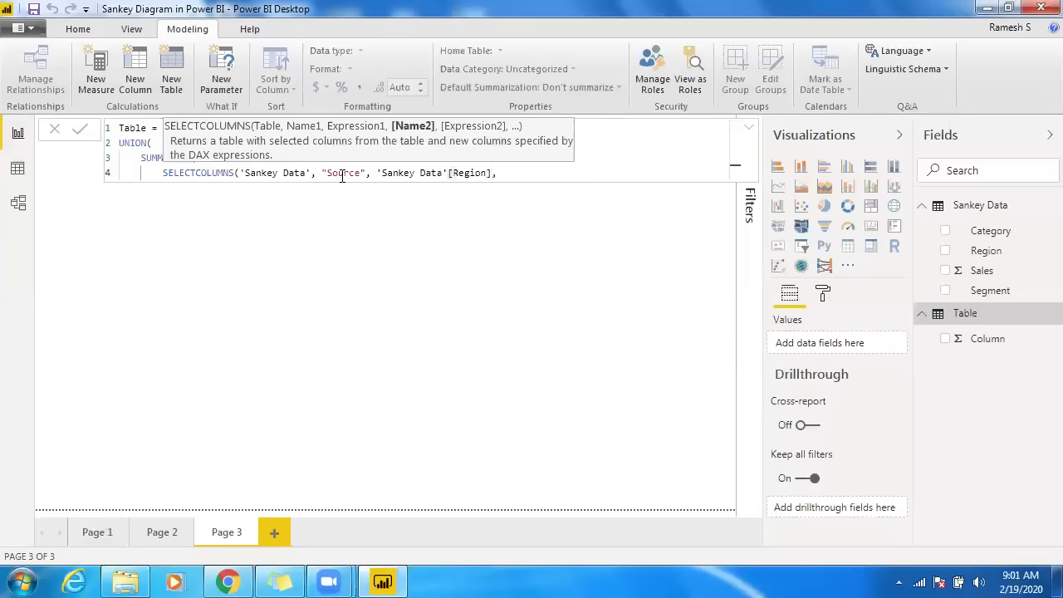
text("Target",)
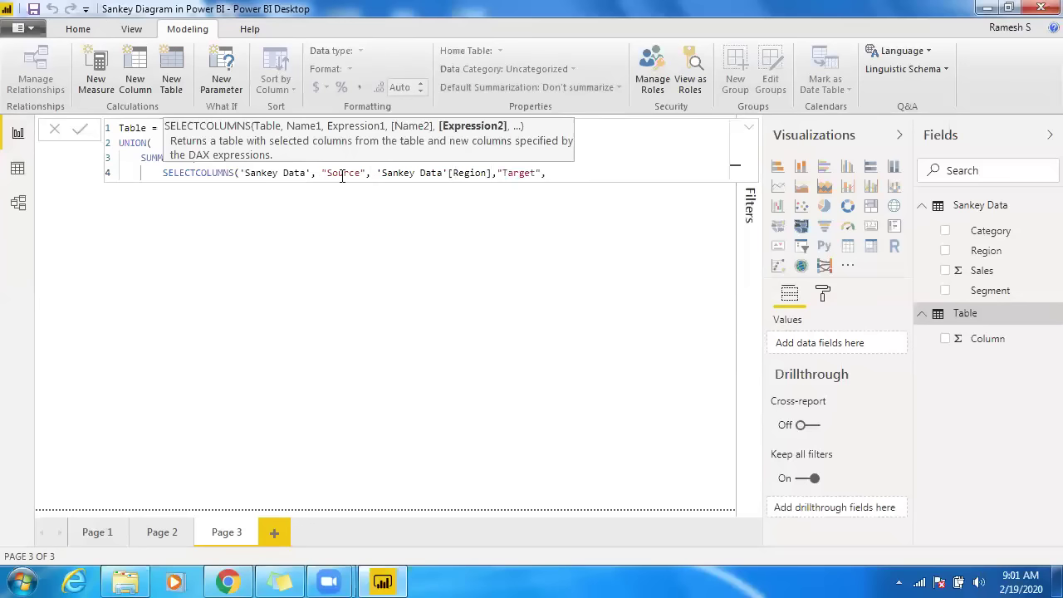
text(dat)
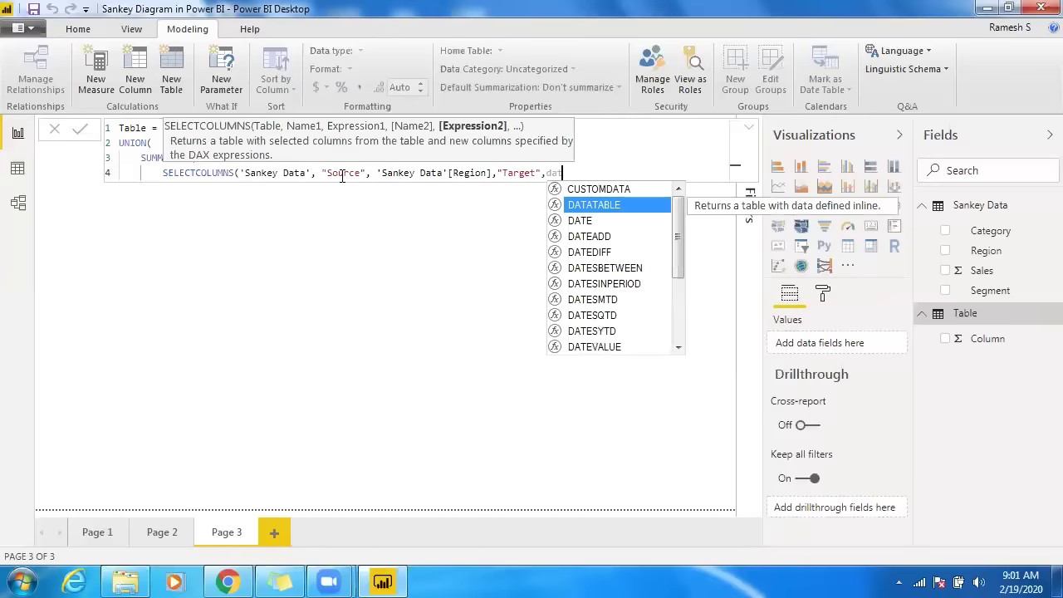
key(BackSpace)
key(BackSpace)
key(BackSpace)
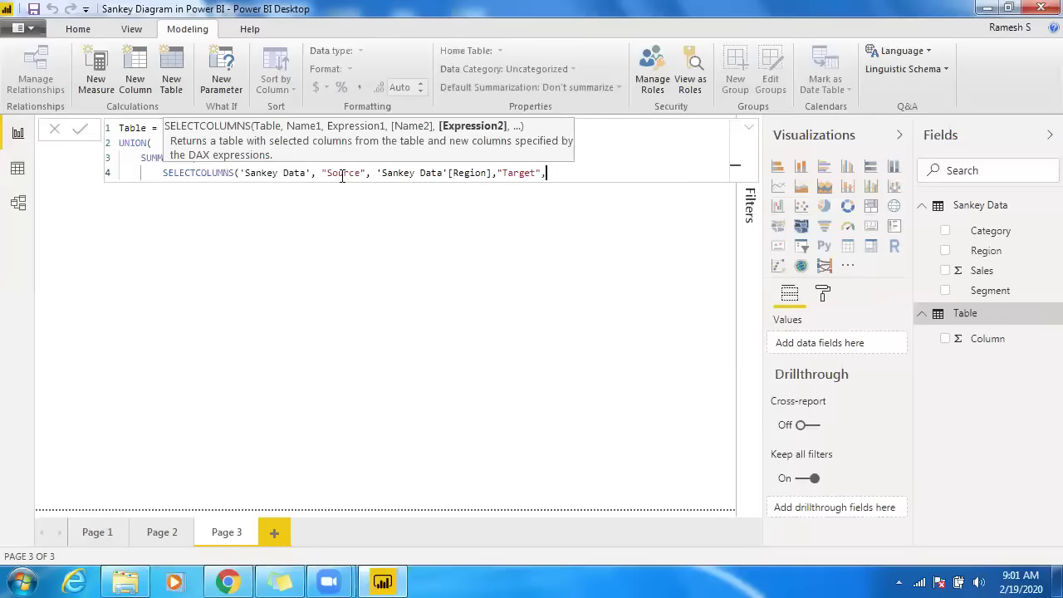
text(catego)
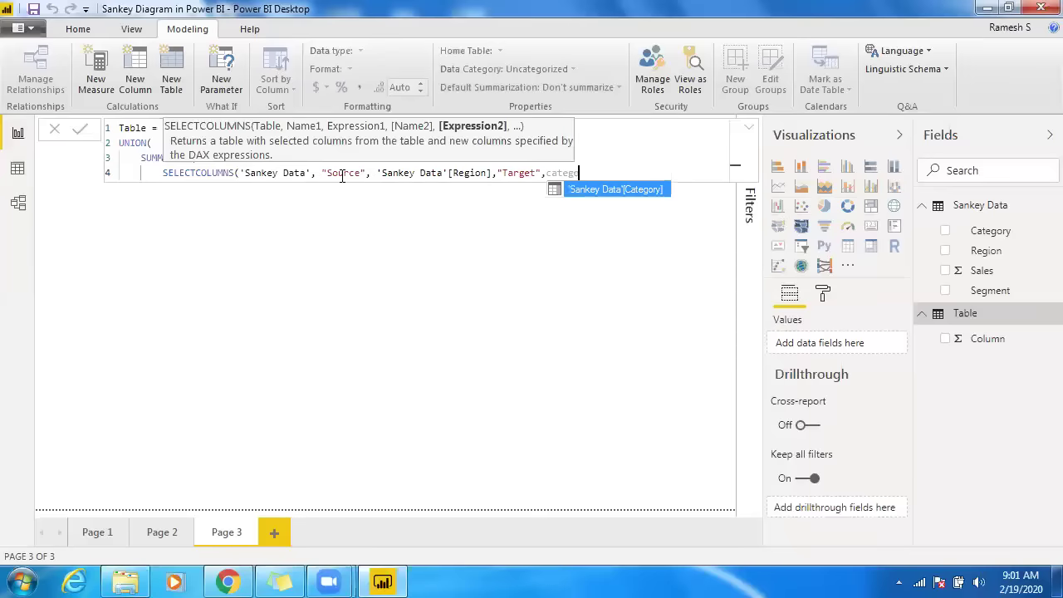
key(Tab)
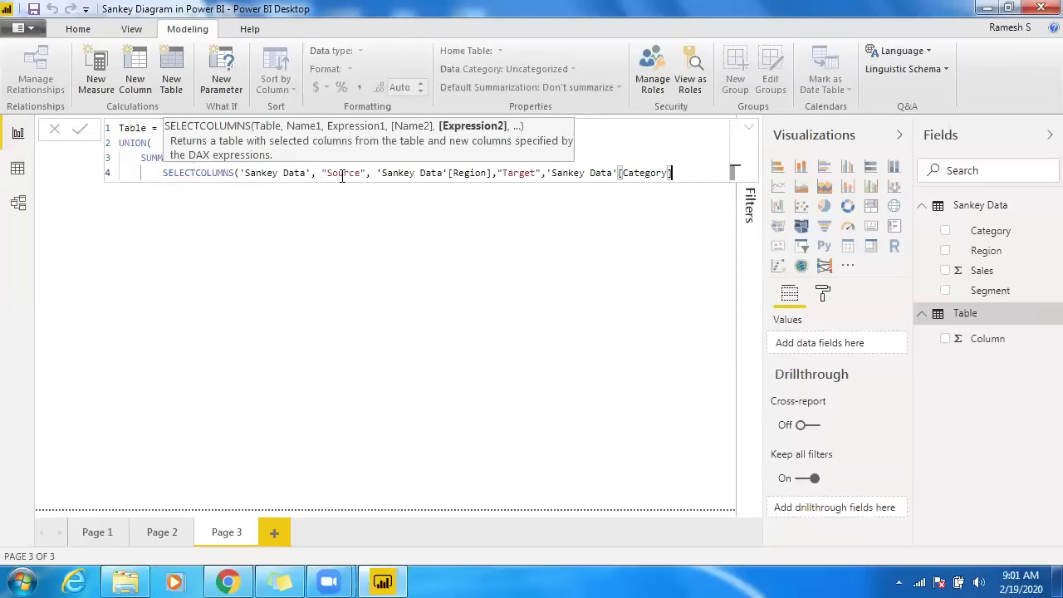
text(),)
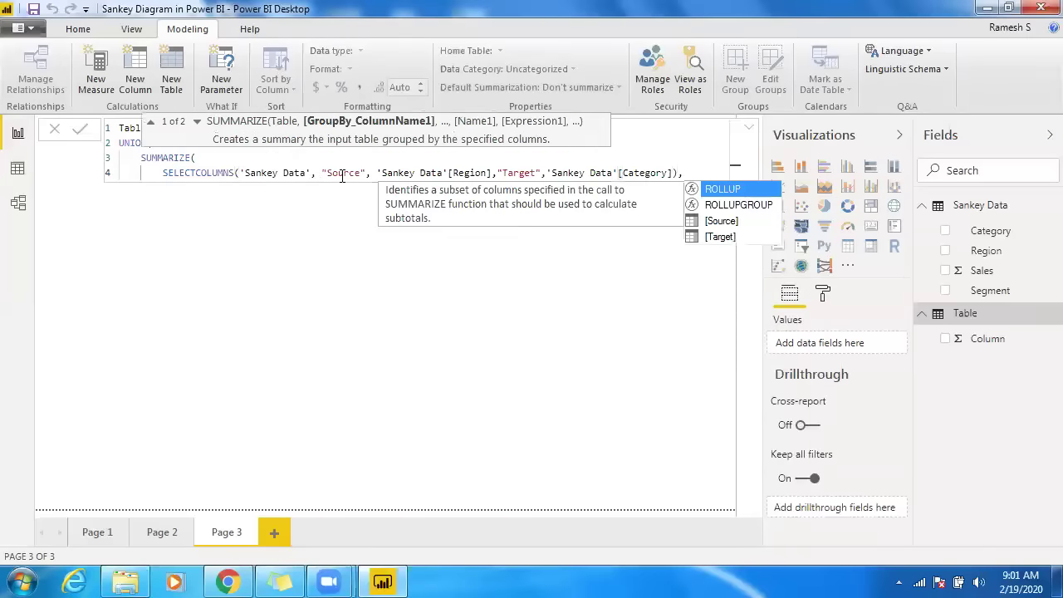
Add [Source] and [Target] as SUMMARIZE grouping columns on lines 5 and 6.
key(shift+Return)
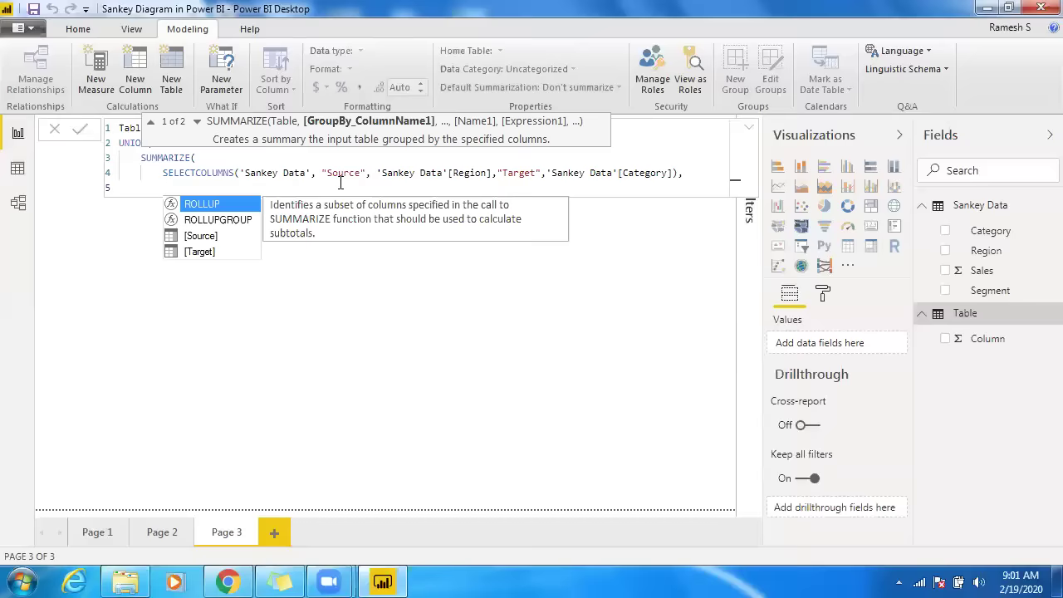
text([S)
key(Tab)
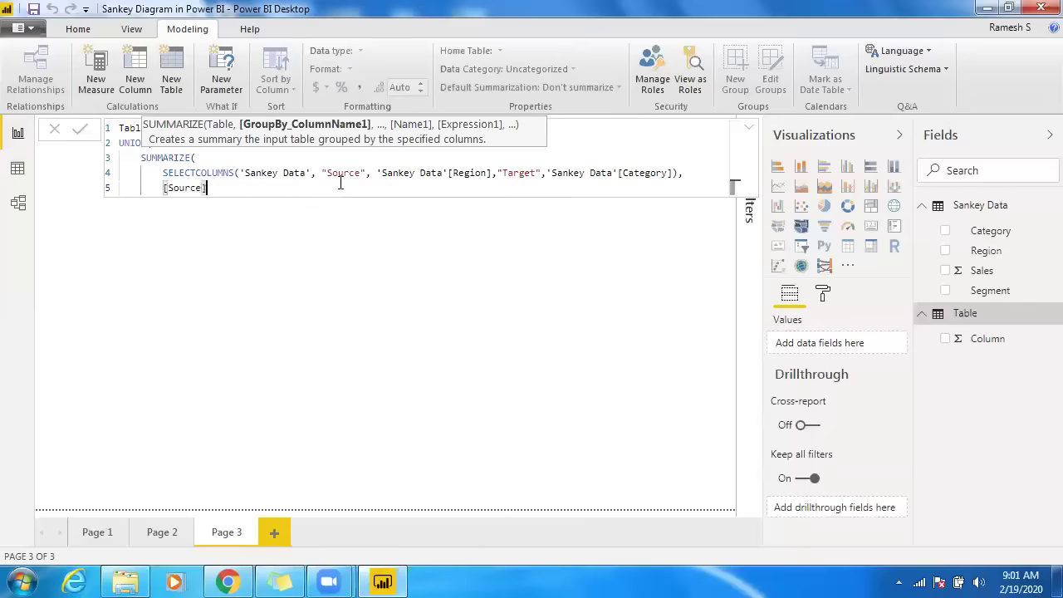
text(,)
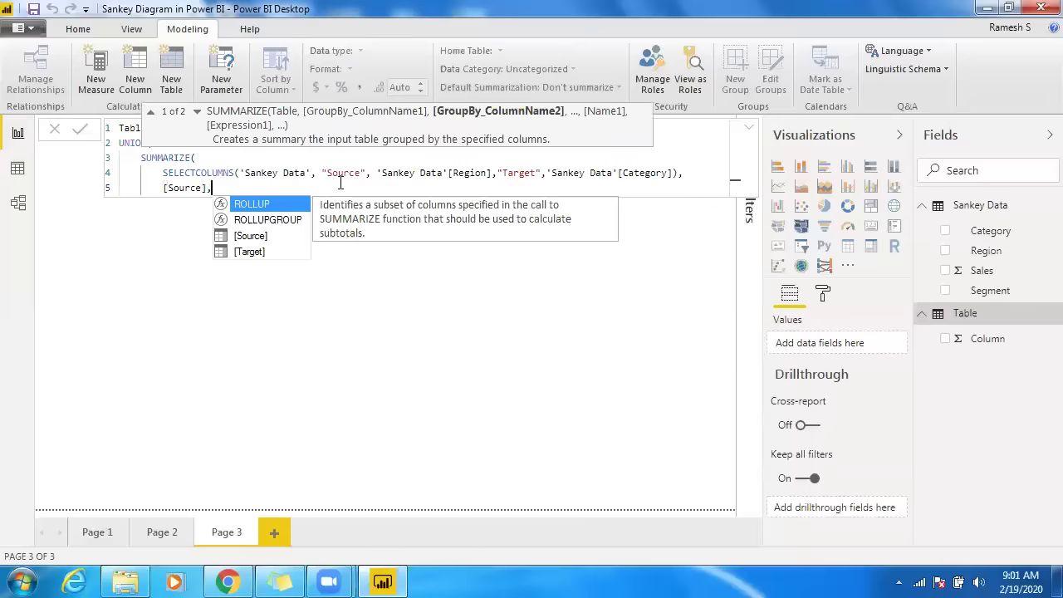
key(shift+Return)
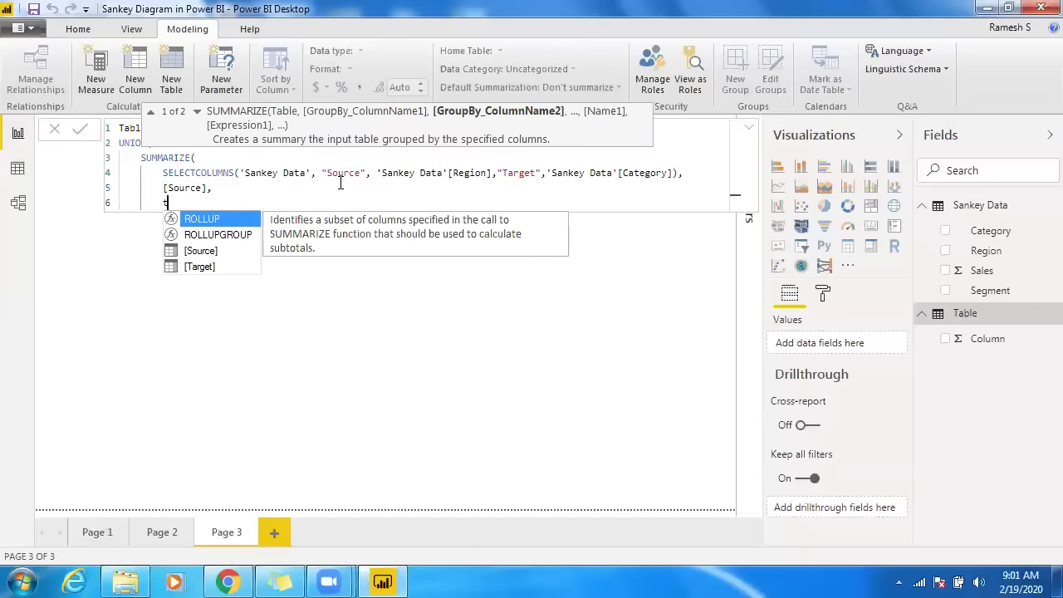
text([T)
key(Tab)
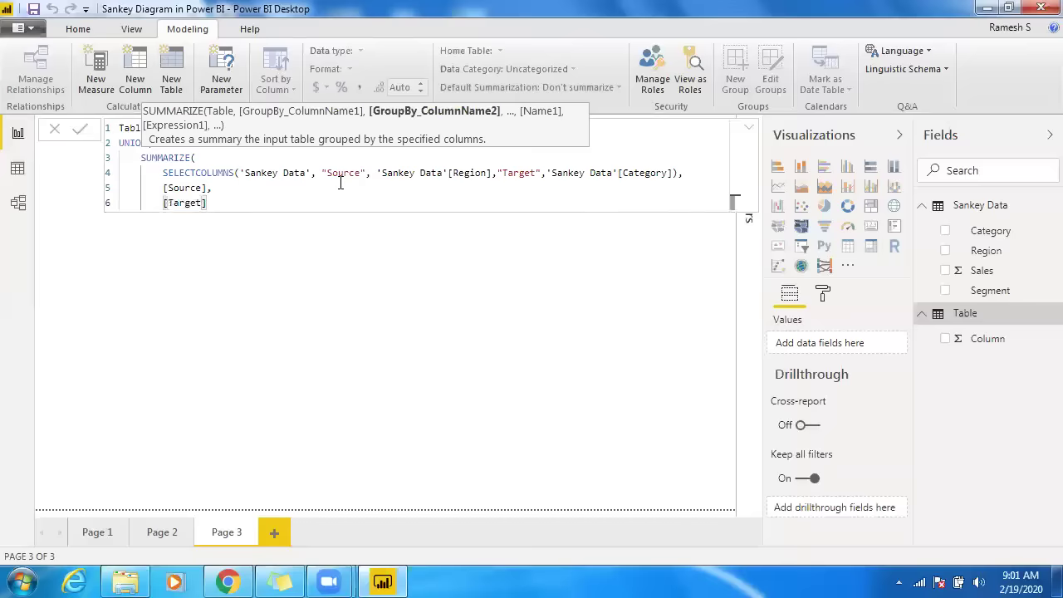
Add an "occurs" column as COUNT('Sankey Data'[Sales]).
text(<)
key(BackSpace)
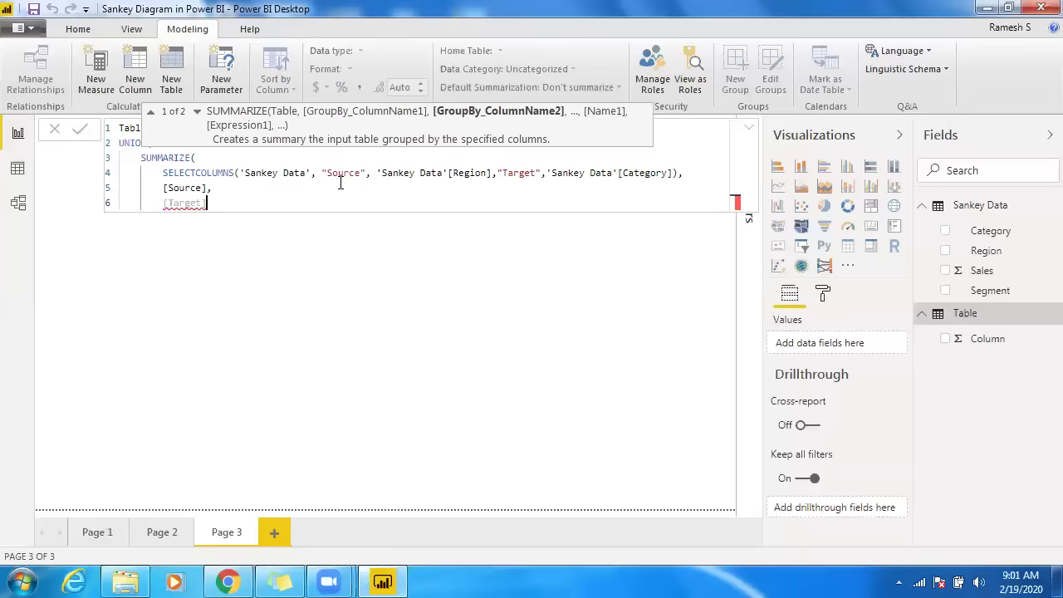
text(,)
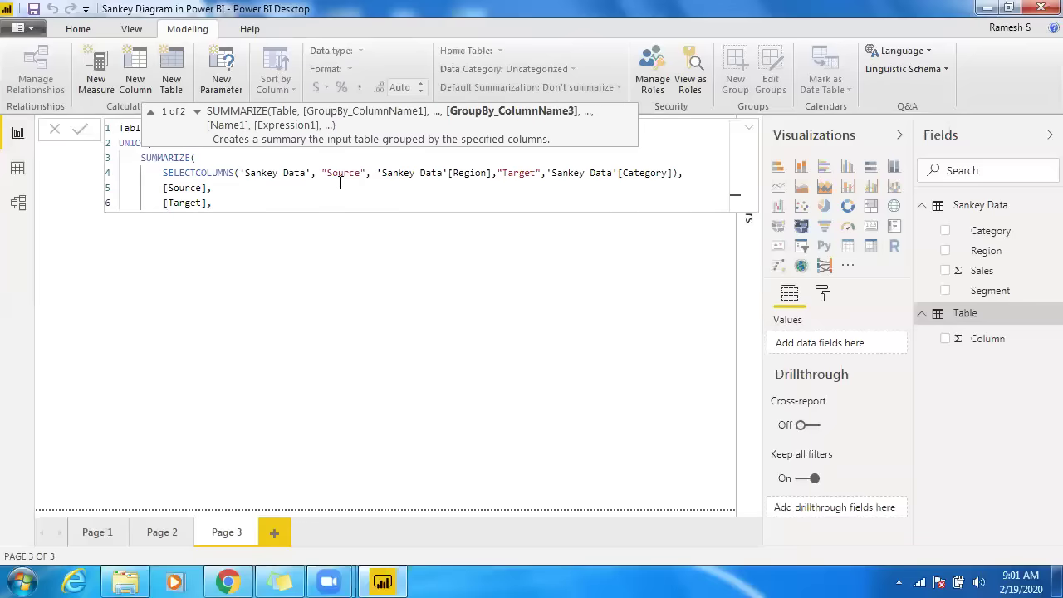
key(Return)
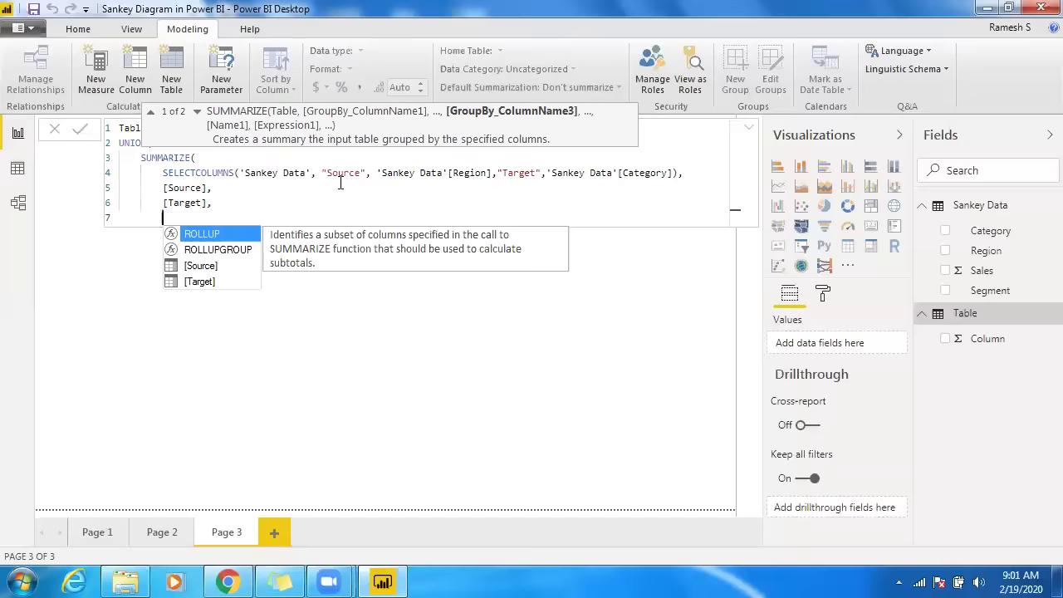
text(")
text(occurs)
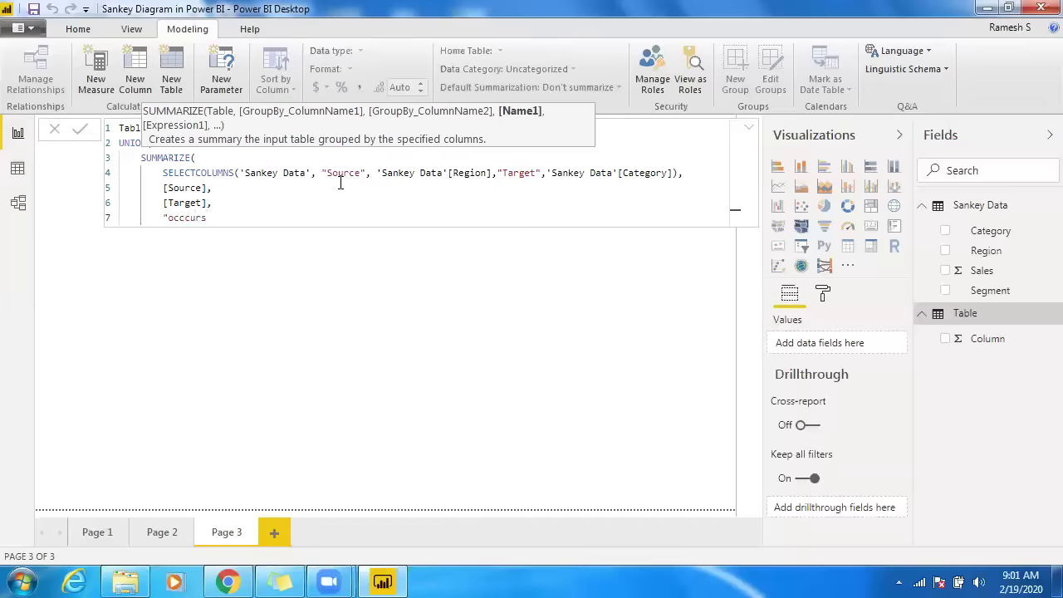
key(BackSpace)
key(BackSpace)
key(BackSpace)
key(BackSpace)
text(curs", )
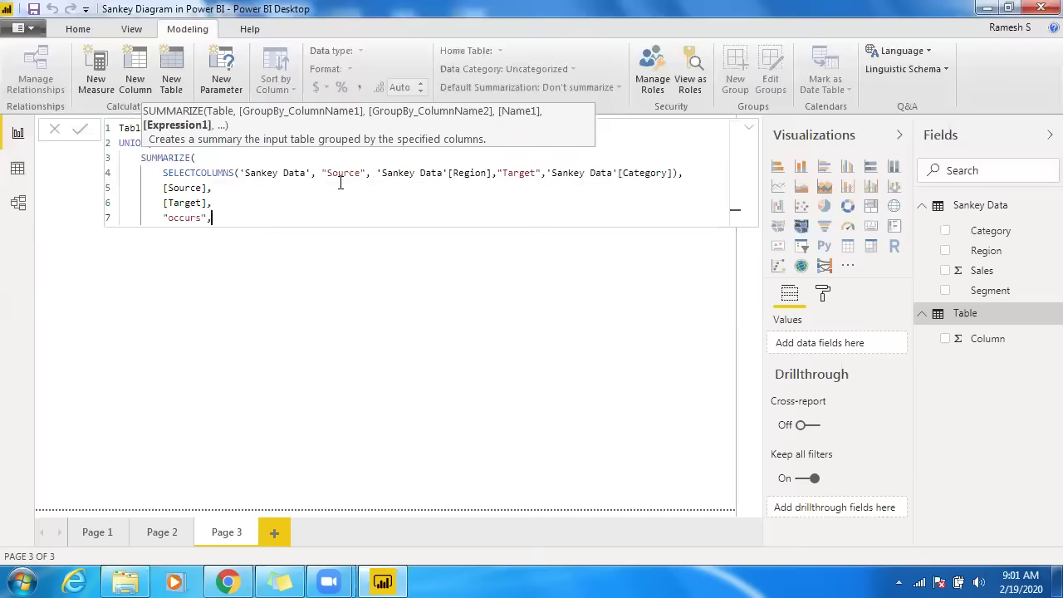
text(COUNT()
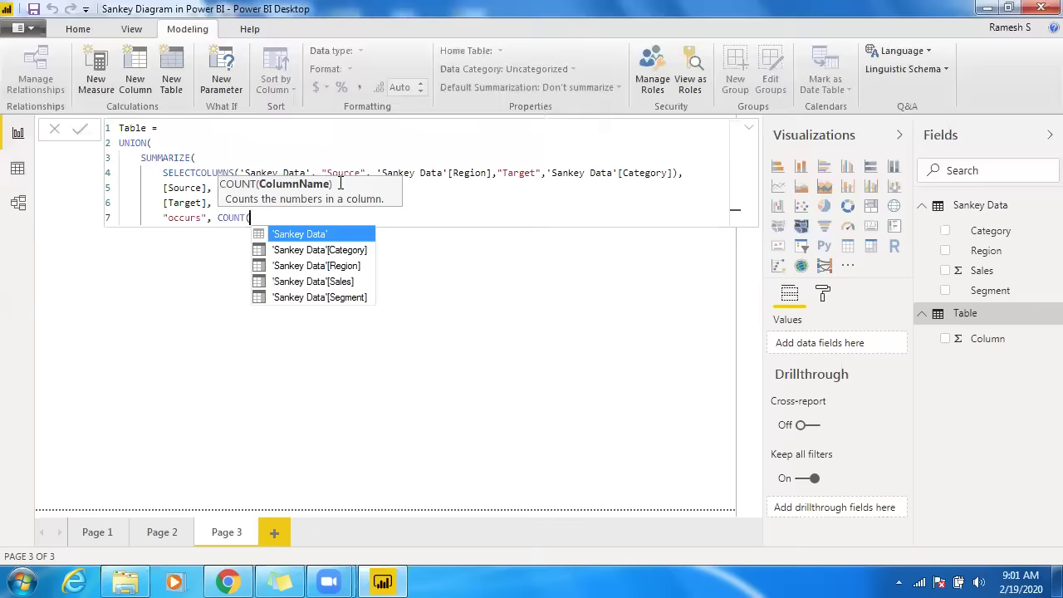
text(sal)
key(Tab)
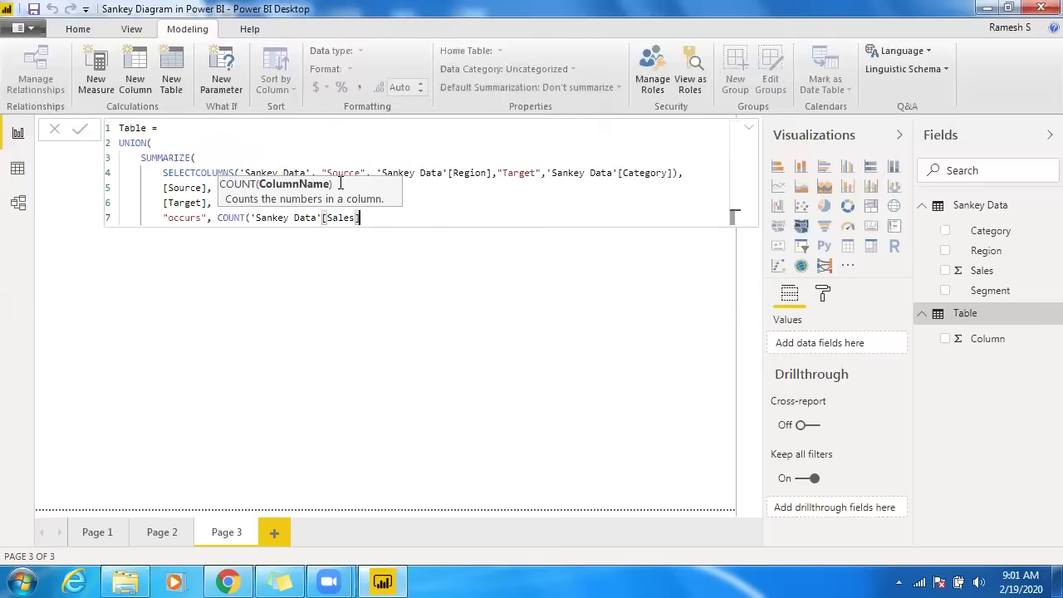
text())
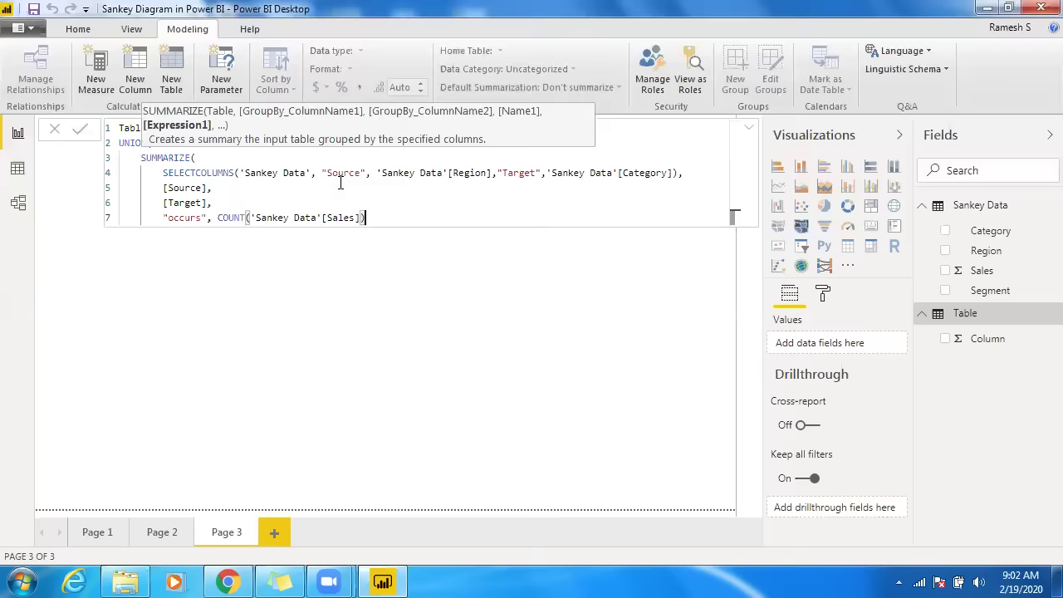
Add a "Sales" column as SUM('Sankey Data'[Sales]) and close the SUMMARIZE with "),".
text(,)
key(Return)
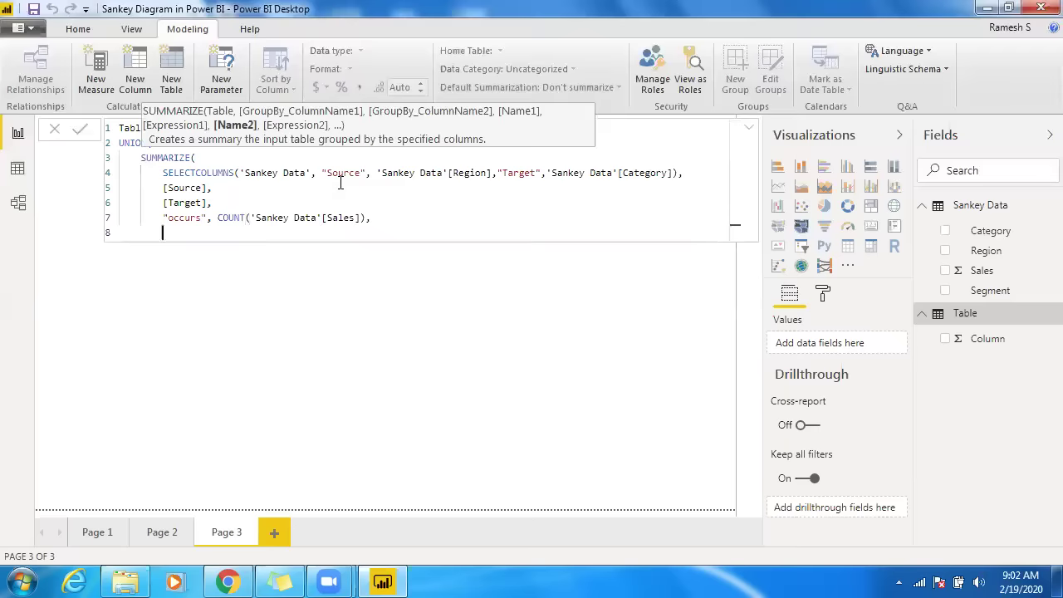
text("Sales", )
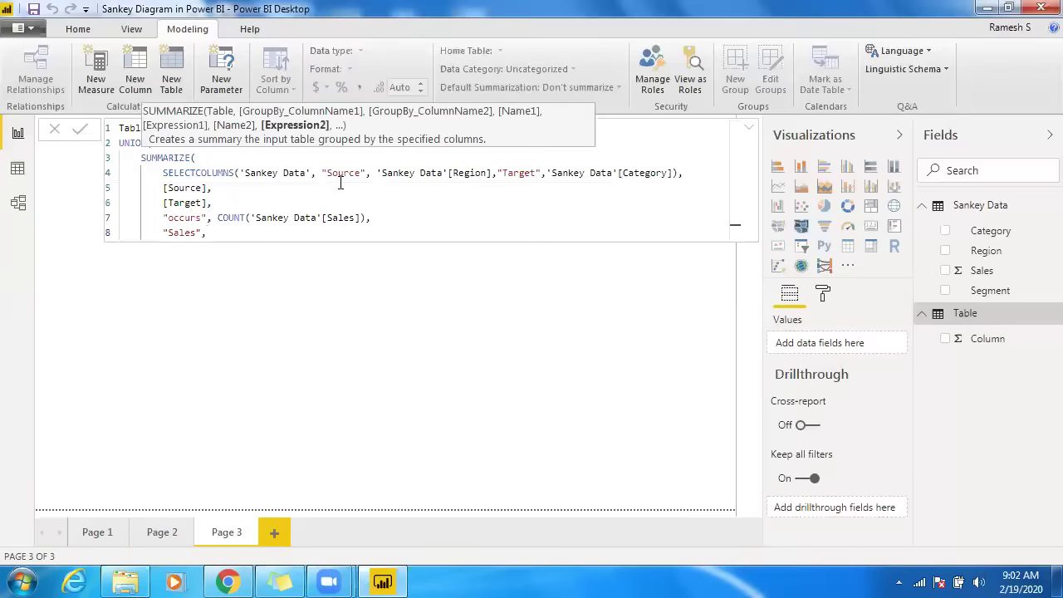
text(sum)
key(Tab)
text(sa)
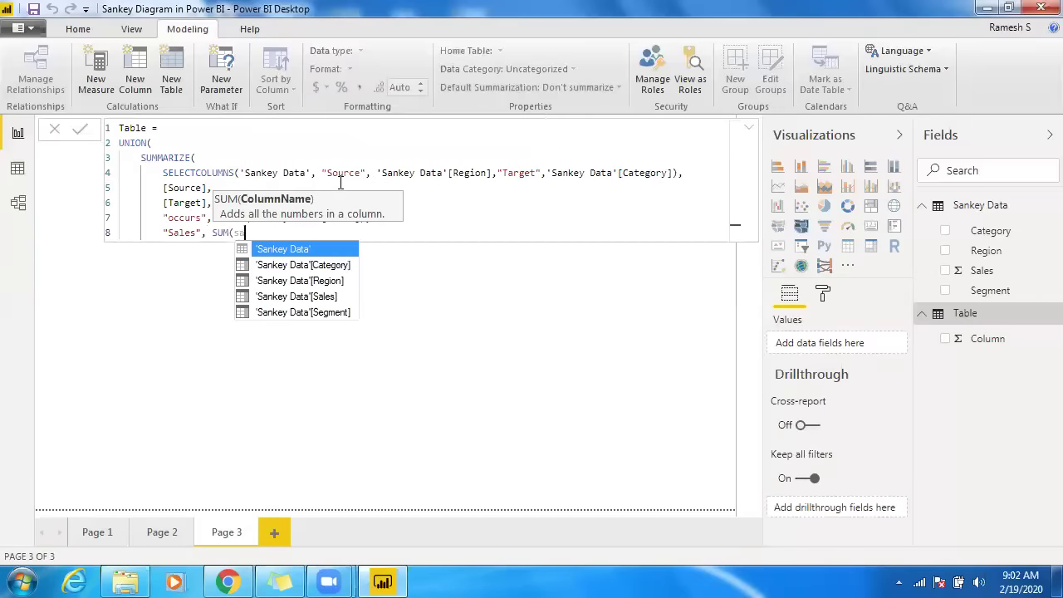
text(l)
key(Tab)
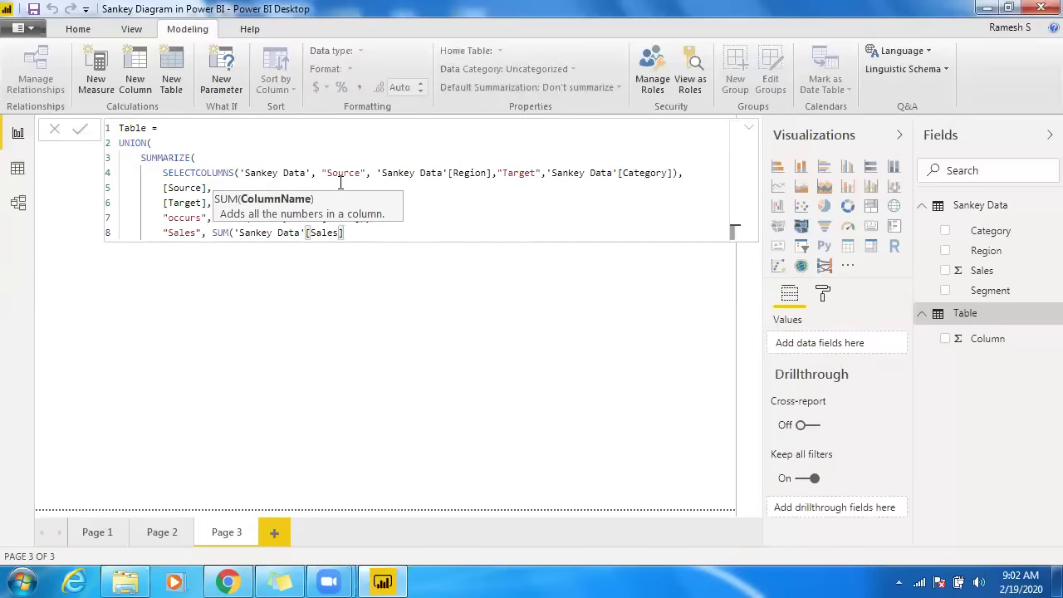
text())
key(shift+Return)
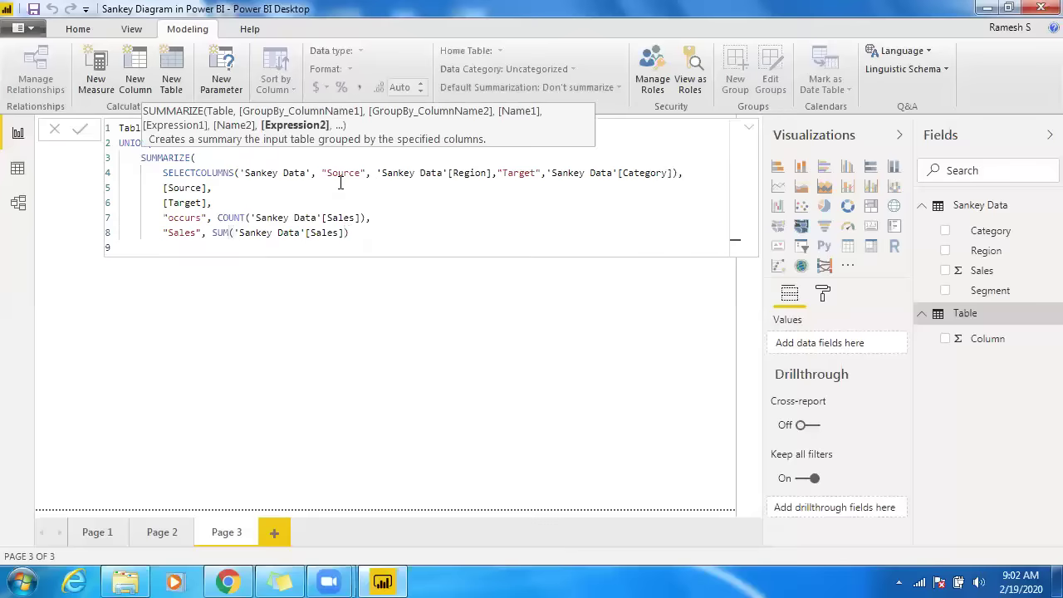
text())
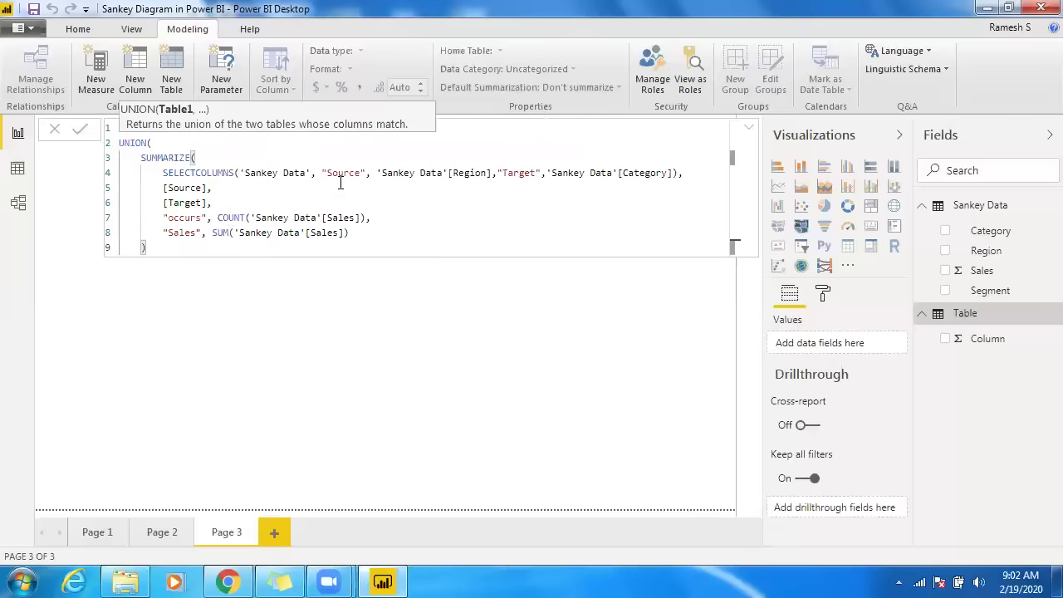
text(,)
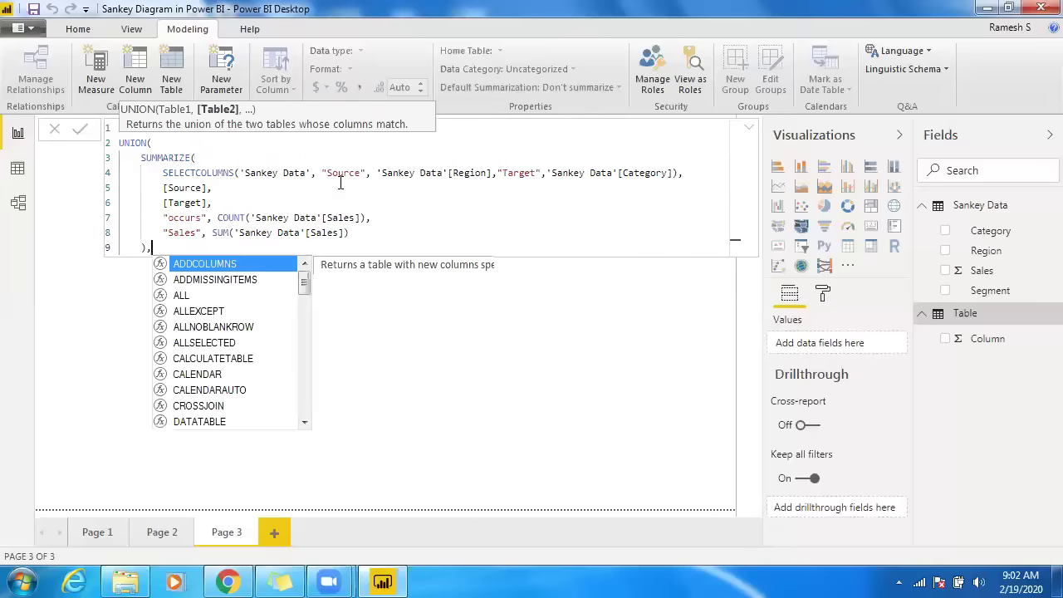
Copy the SUMMARIZE block on lines 3–9 and move to a new empty line 10.
key(shift+Return)
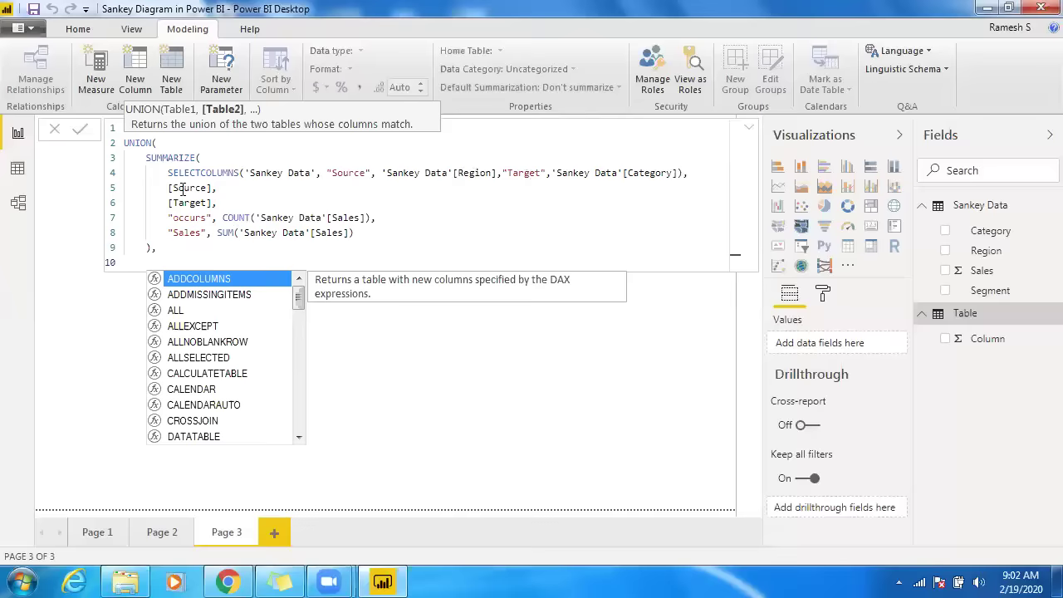
drag(147, 158, 170, 188)
drag(181, 229, 181, 254)
key(ctrl+c)
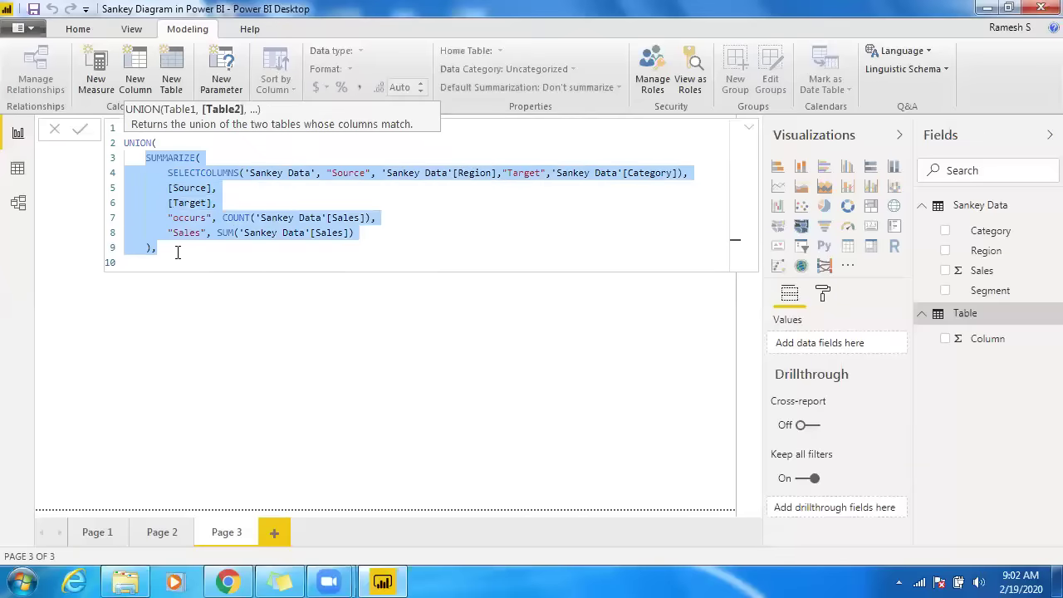
click(167, 257)
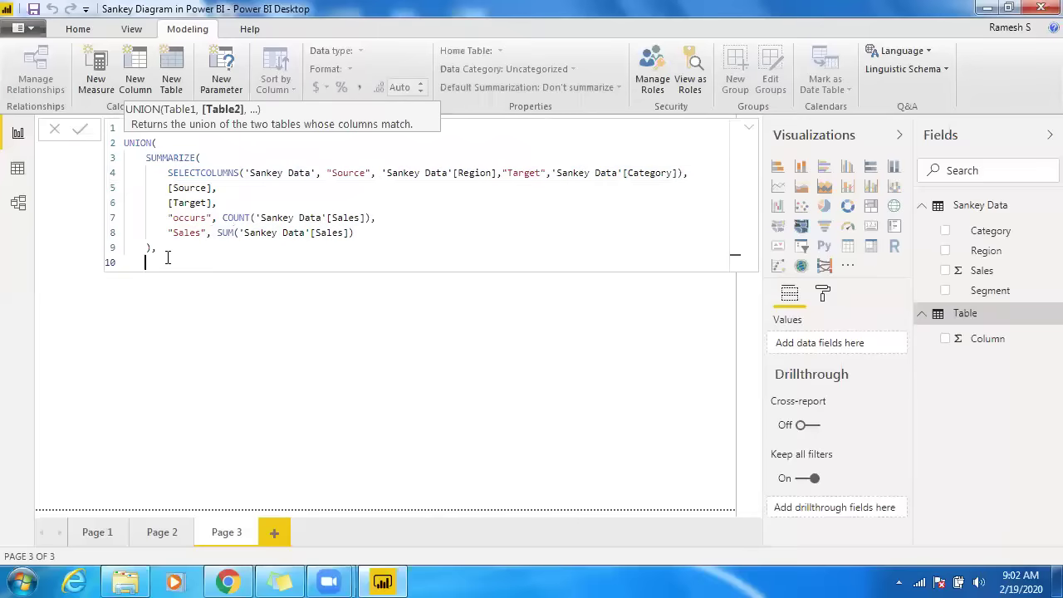
Paste a second SUMMARIZE block using Category as Source and Segment as Target.
key(ctrl+v)
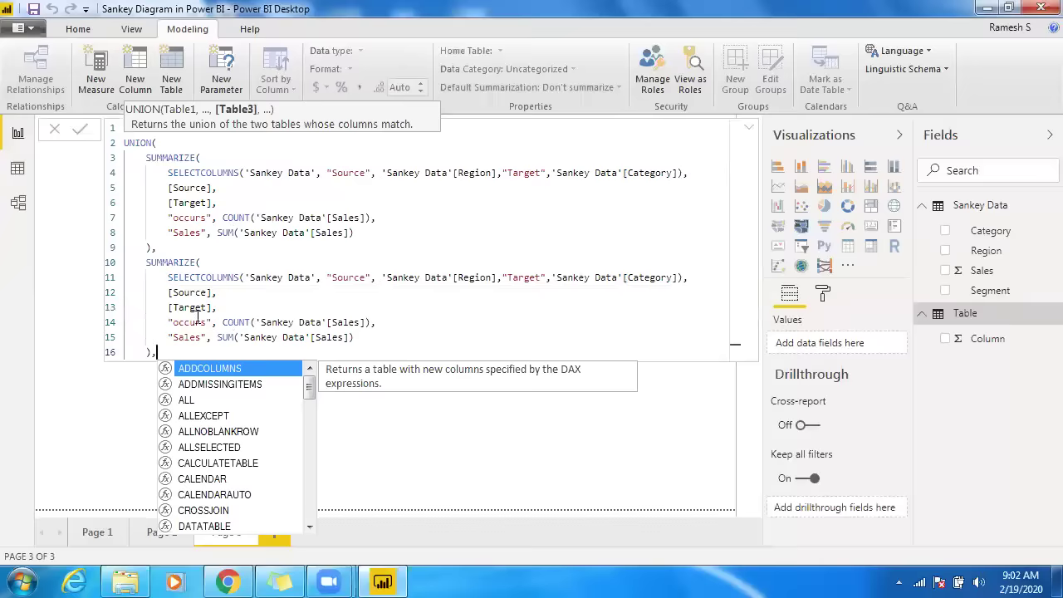
click(496, 278)
key(BackSpace)
key(BackSpace)
key(BackSpace)
key(BackSpace)
key(BackSpace)
key(BackSpace)
key(BackSpace)
key(BackSpace)
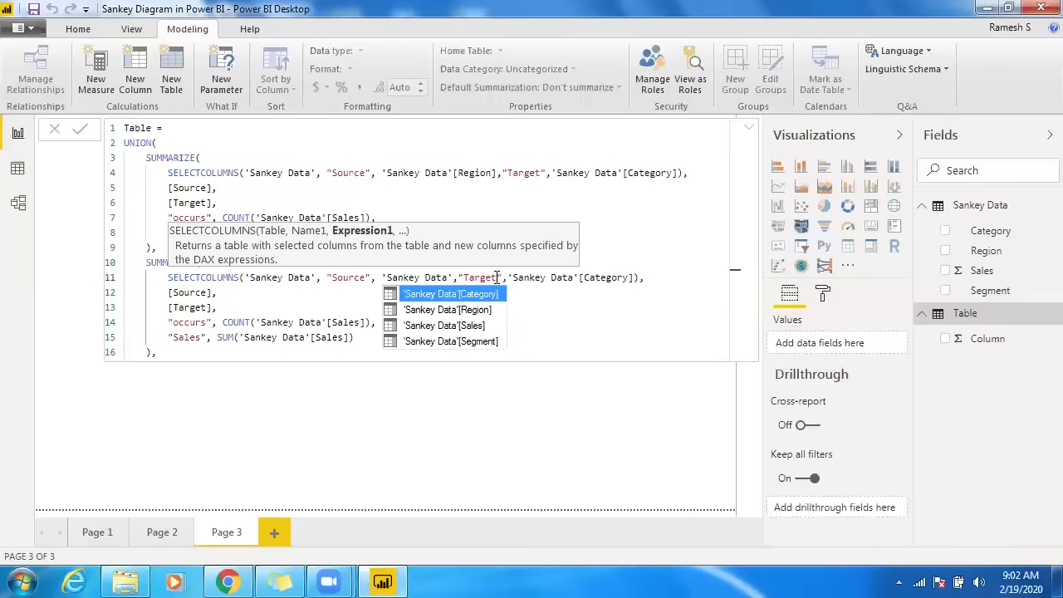
key(Tab)
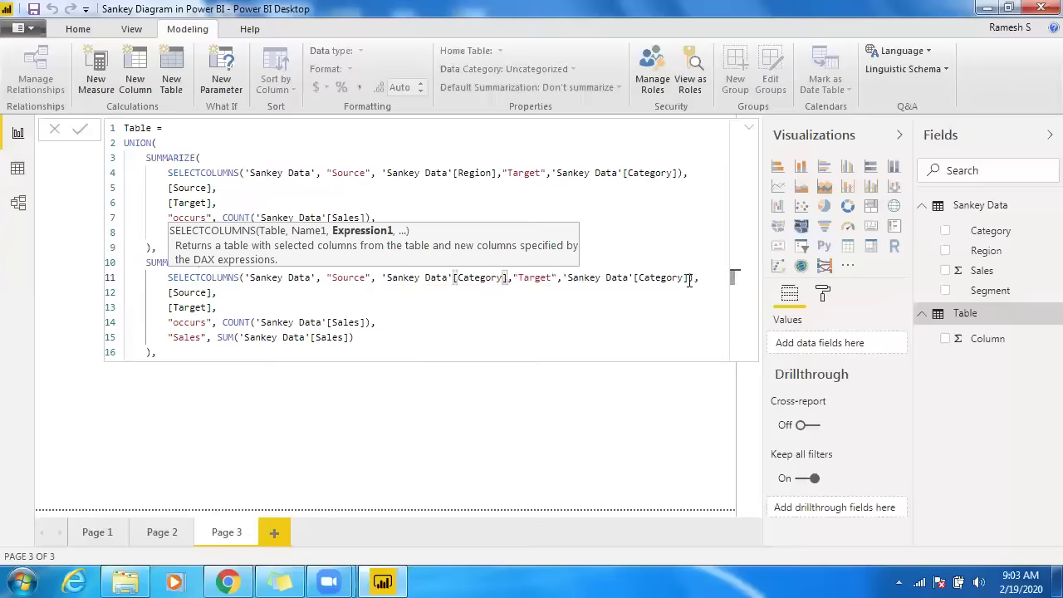
click(691, 277)
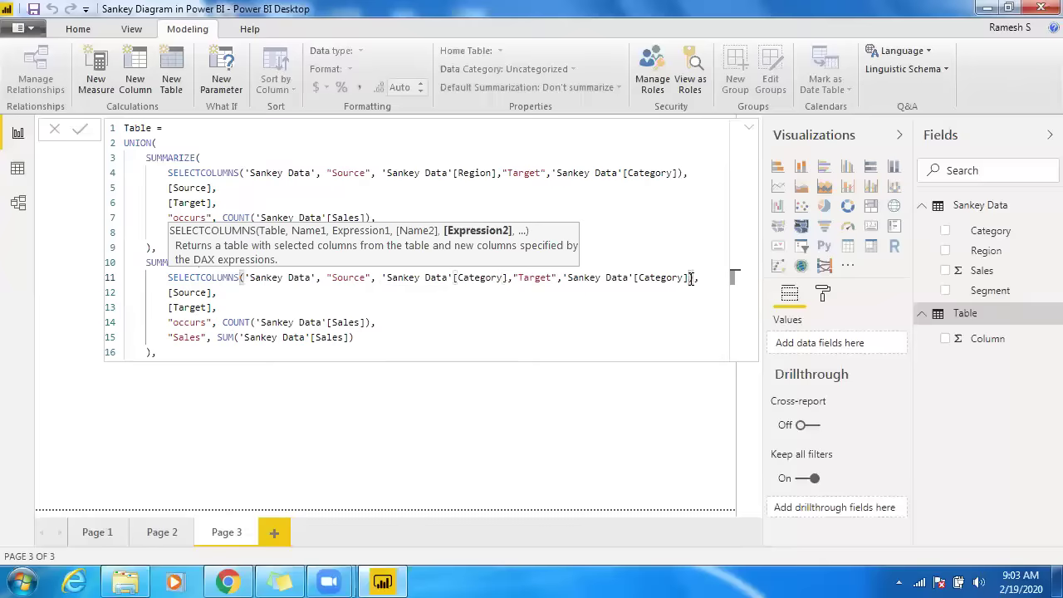
key(BackSpace)
key(BackSpace)
key(BackSpace)
key(BackSpace)
key(BackSpace)
key(BackSpace)
key(BackSpace)
key(BackSpace)
key(BackSpace)
key(BackSpace)
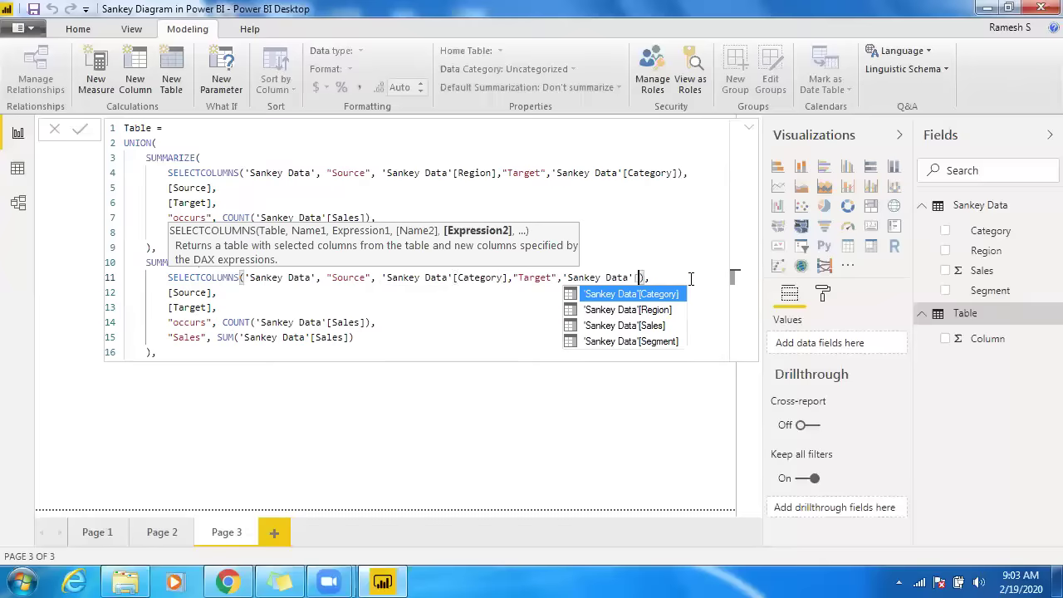
key(Down)
key(Down)
key(Down)
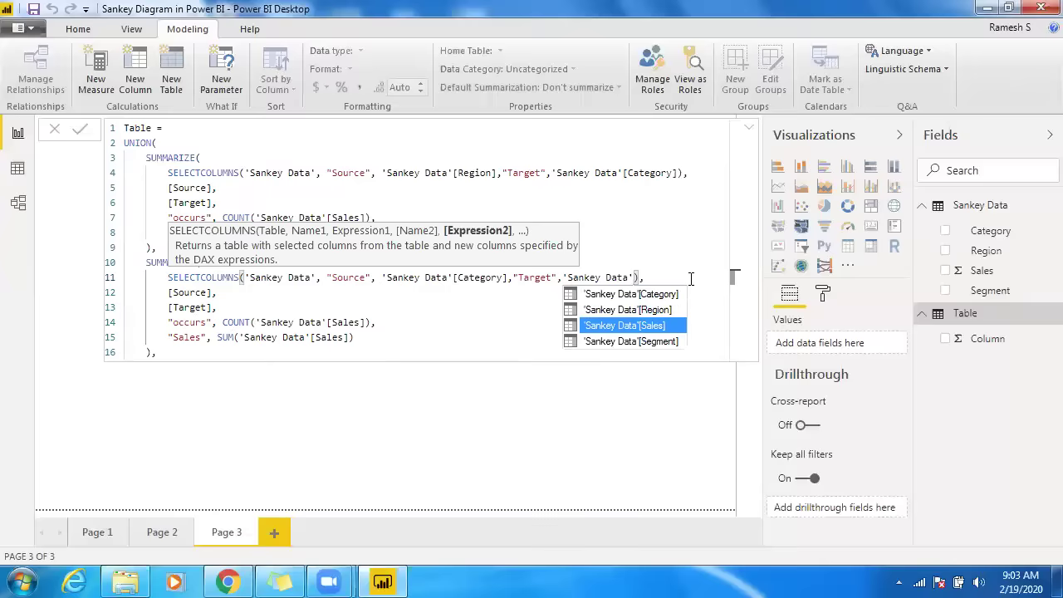
key(Tab)
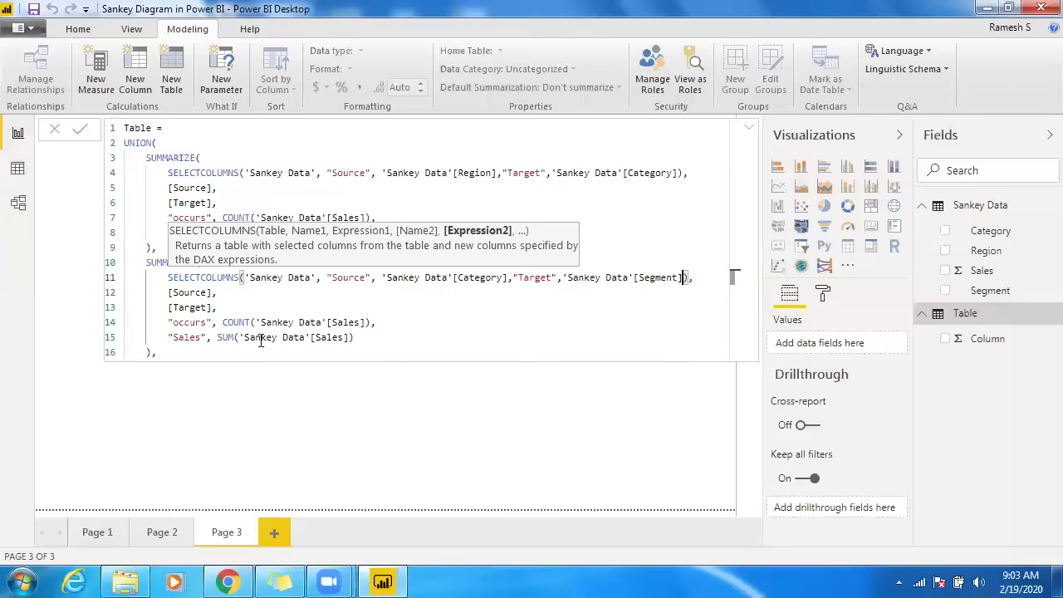
Drop the trailing comma, close the UNION with ')' on line 17, and commit the table.
click(186, 353)
key(BackSpace)
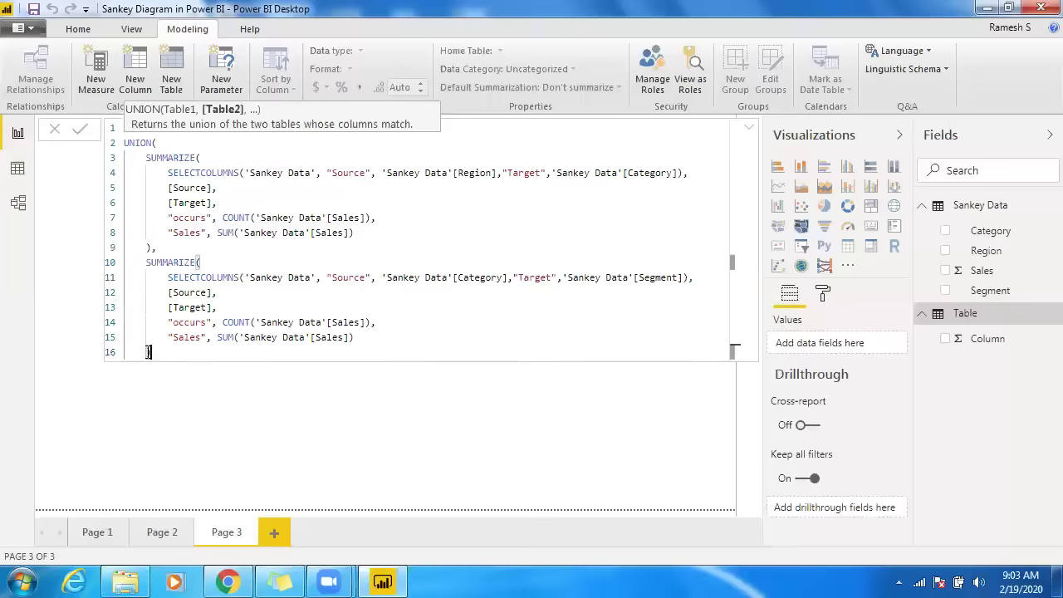
click(147, 352)
click(164, 351)
key(shift+Return)
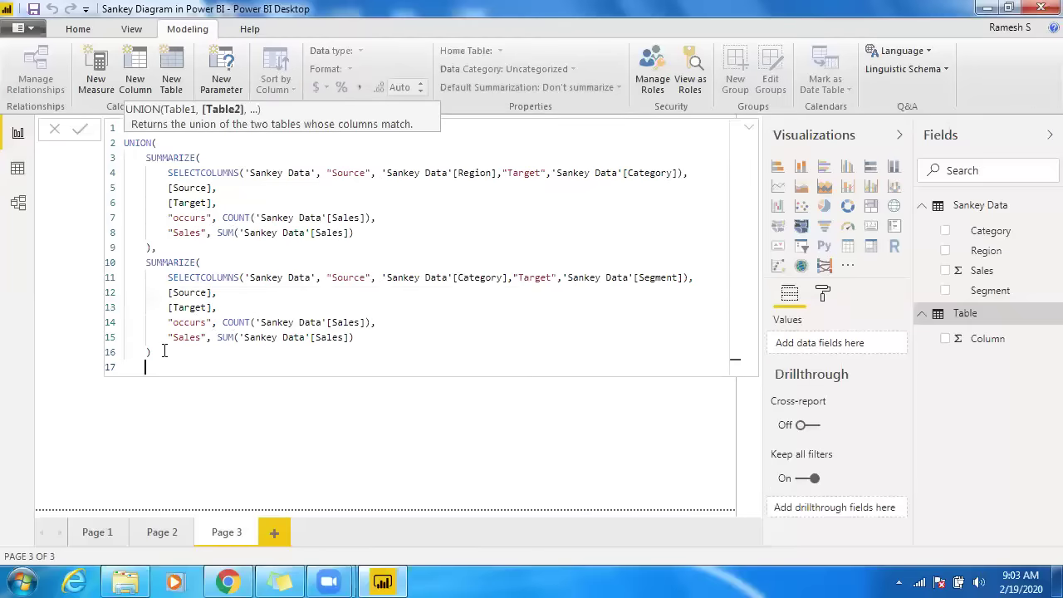
text())
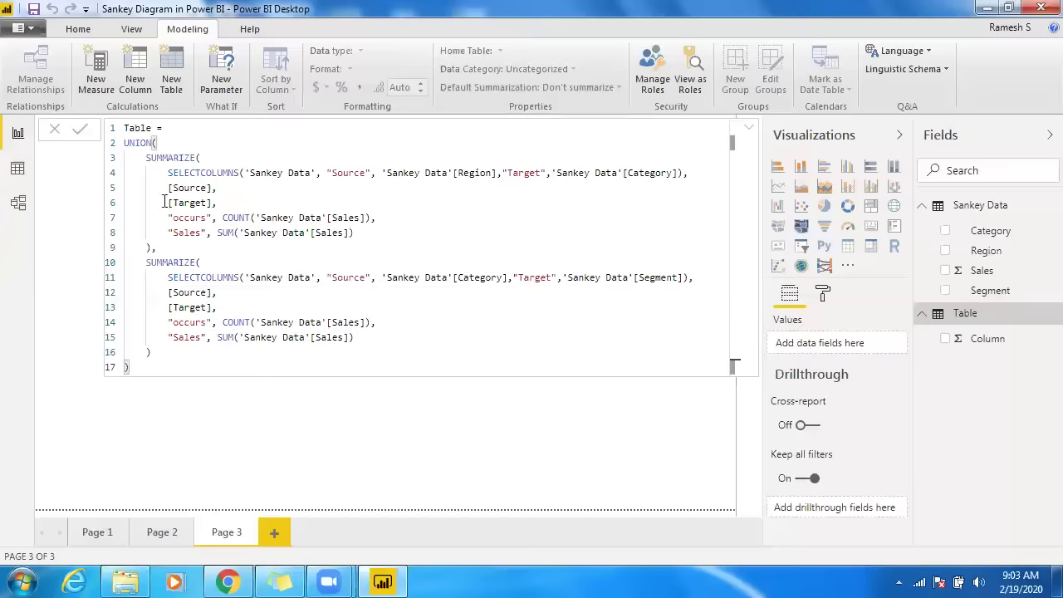
click(81, 131)
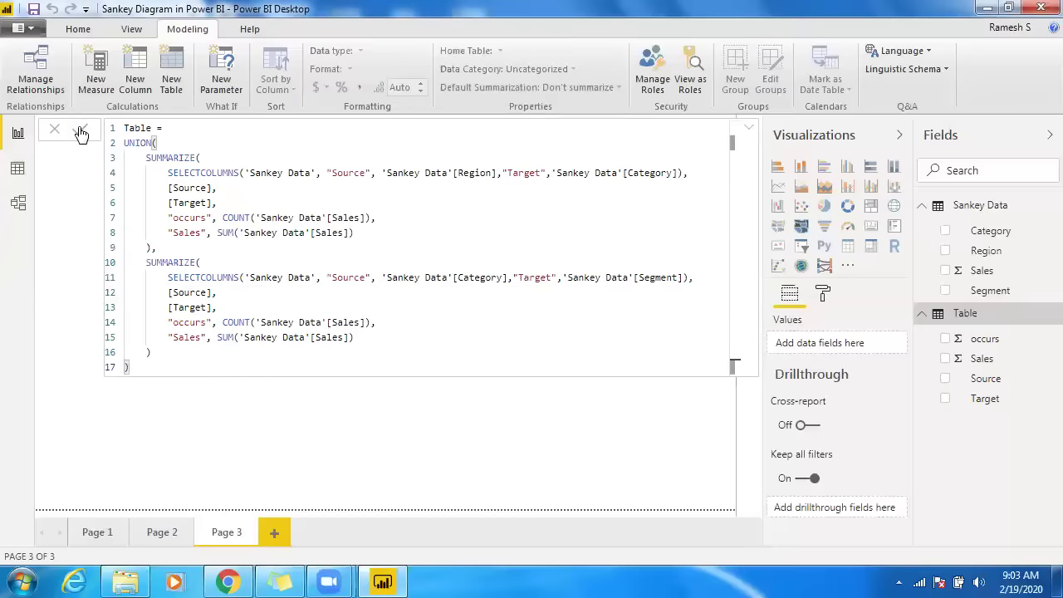
Close the formula editor and place an empty Sankey visual on Page 3.
click(1001, 298)
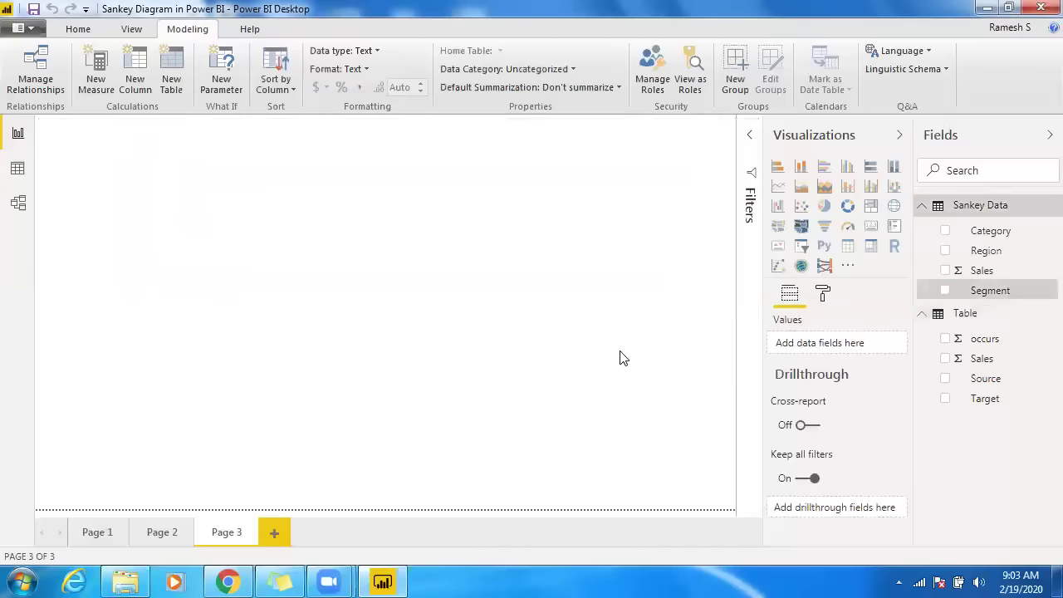
click(824, 266)
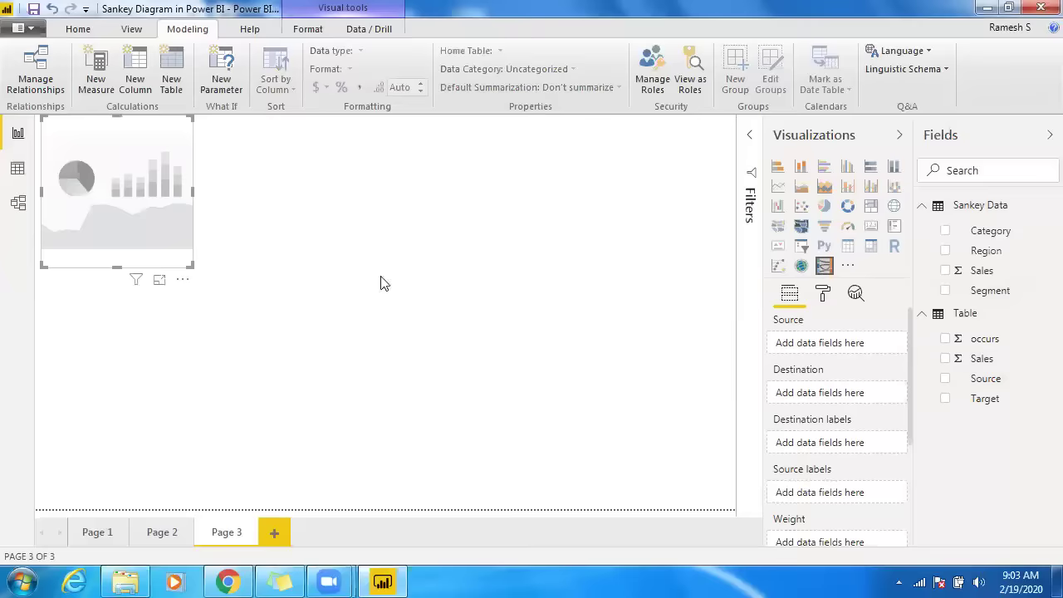
Enlarge the Sankey and use Table's Source, Target and Sales fields as source, destination and weight.
drag(191, 264, 728, 449)
drag(561, 332, 560, 350)
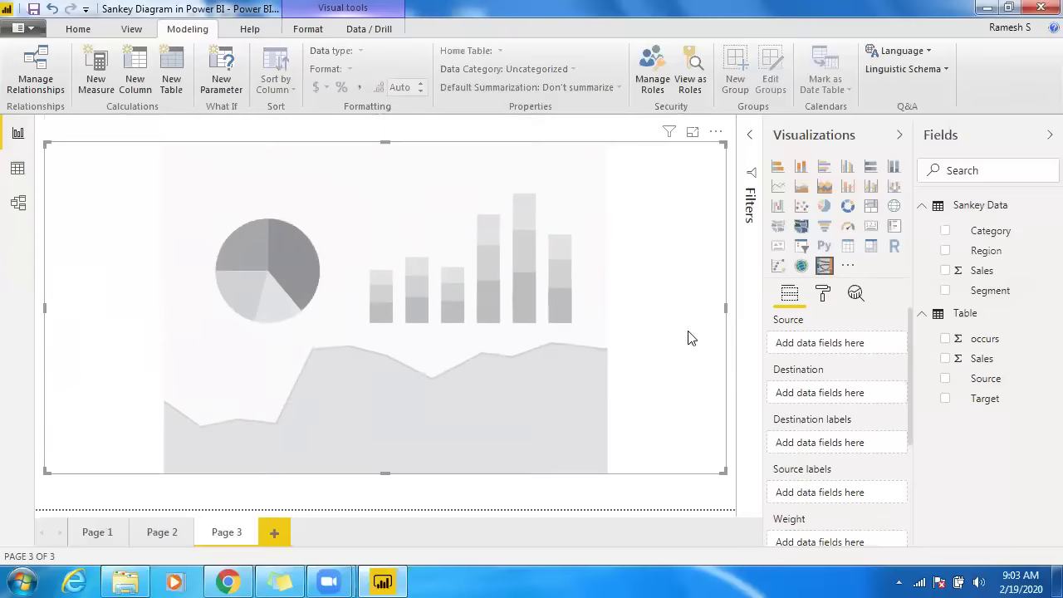
click(945, 380)
click(945, 400)
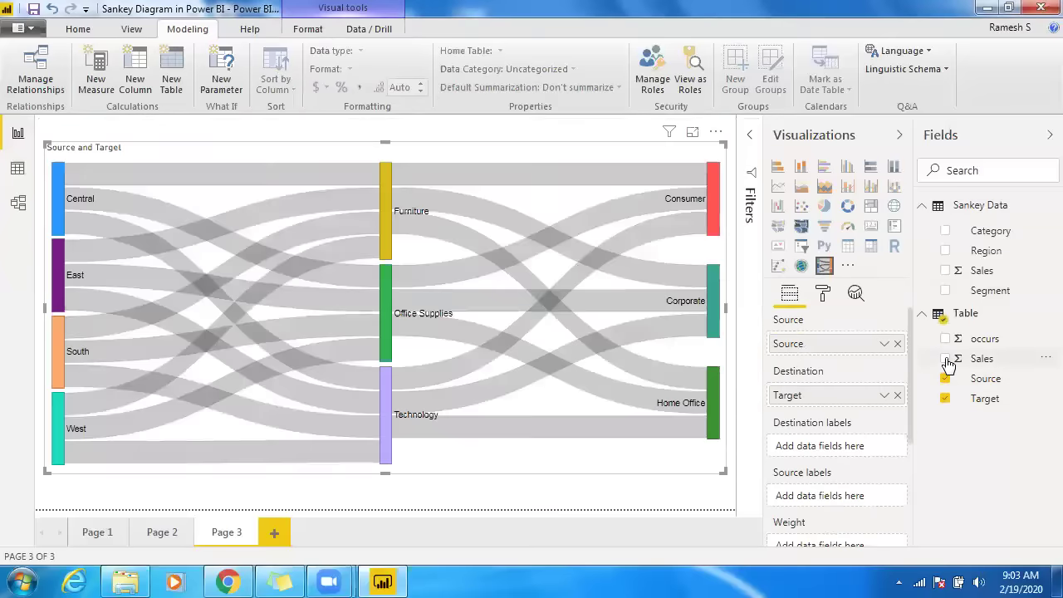
click(945, 360)
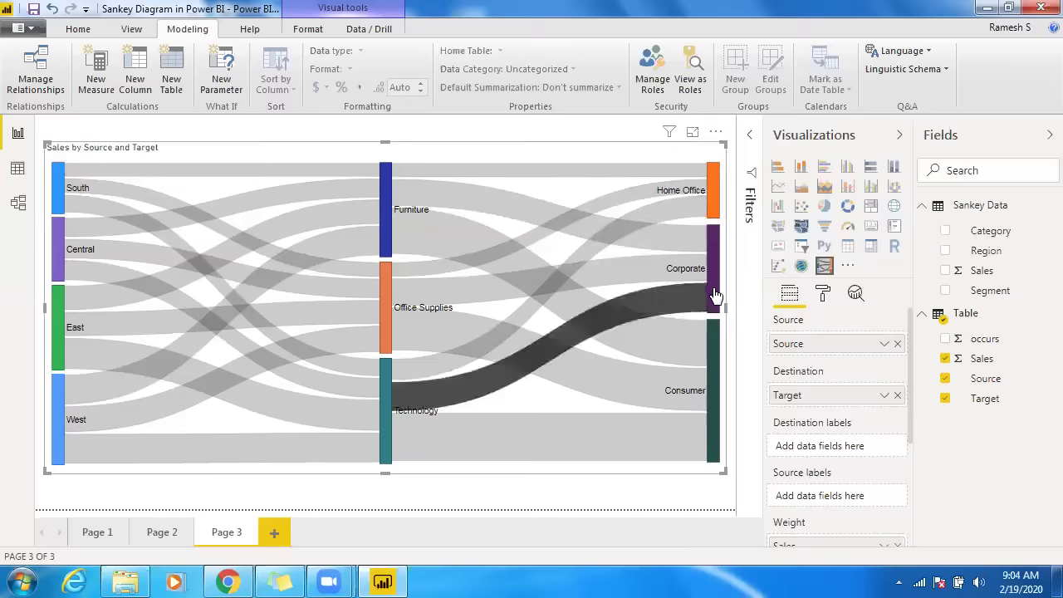
Expand the Sankey's Links formatting to list per-link colours such as South - Furniture.
click(823, 298)
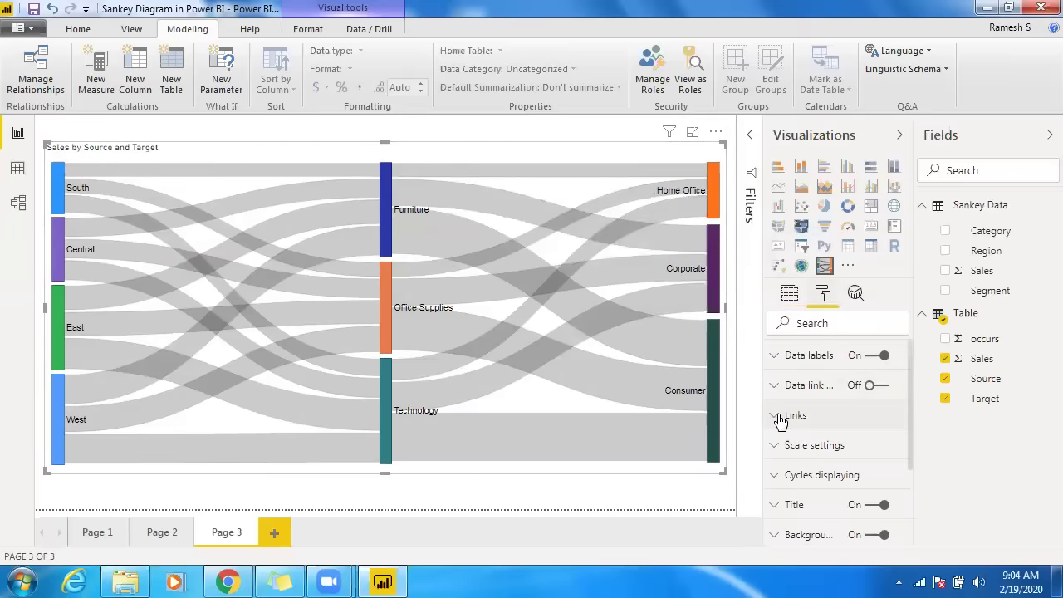
click(774, 416)
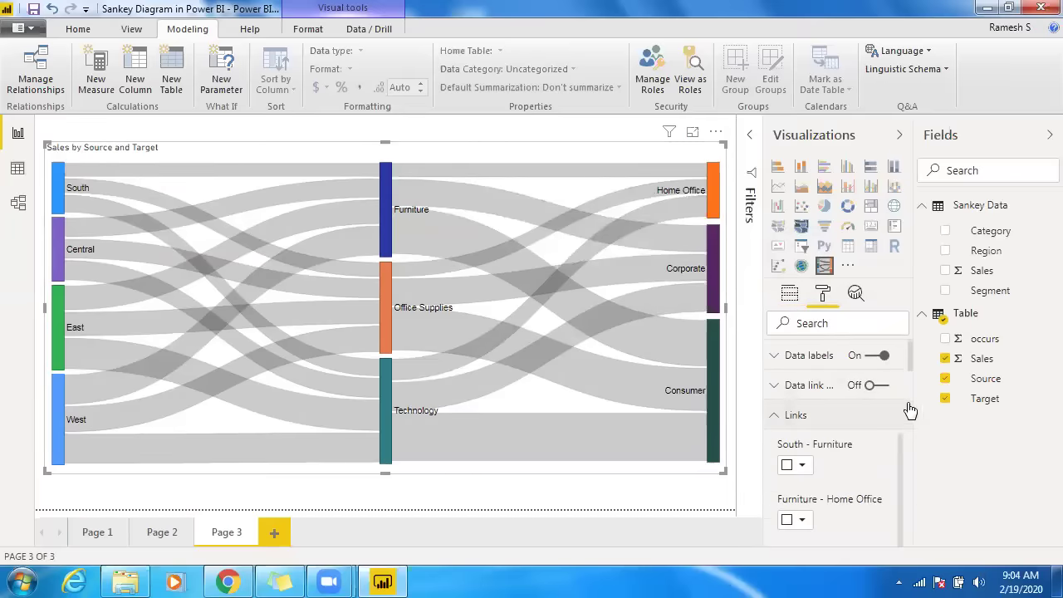
scroll(910, 391, down, 5)
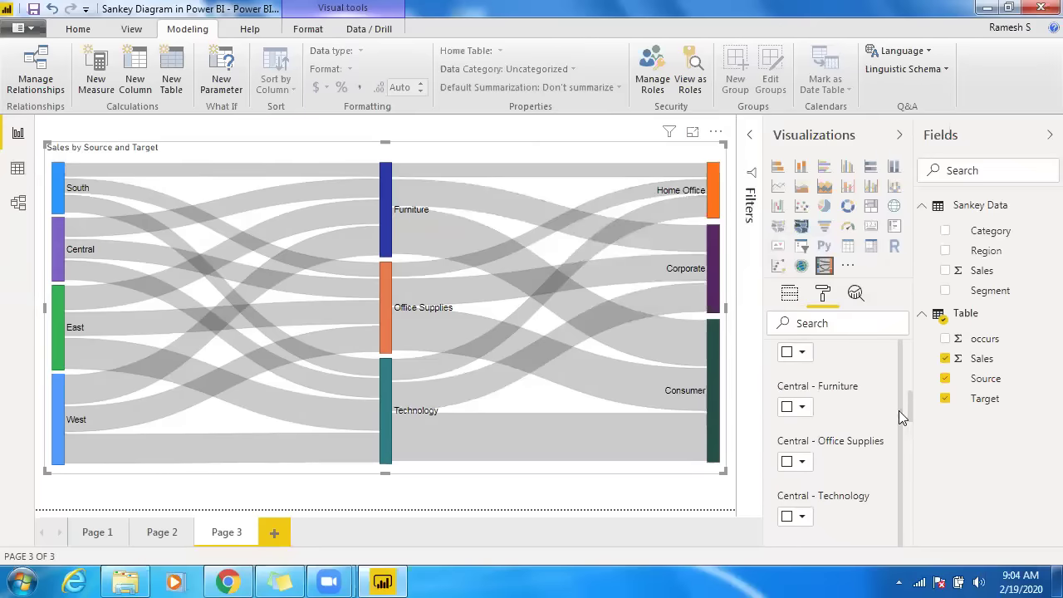
scroll(899, 415, down, 3)
scroll(897, 491, down, 2)
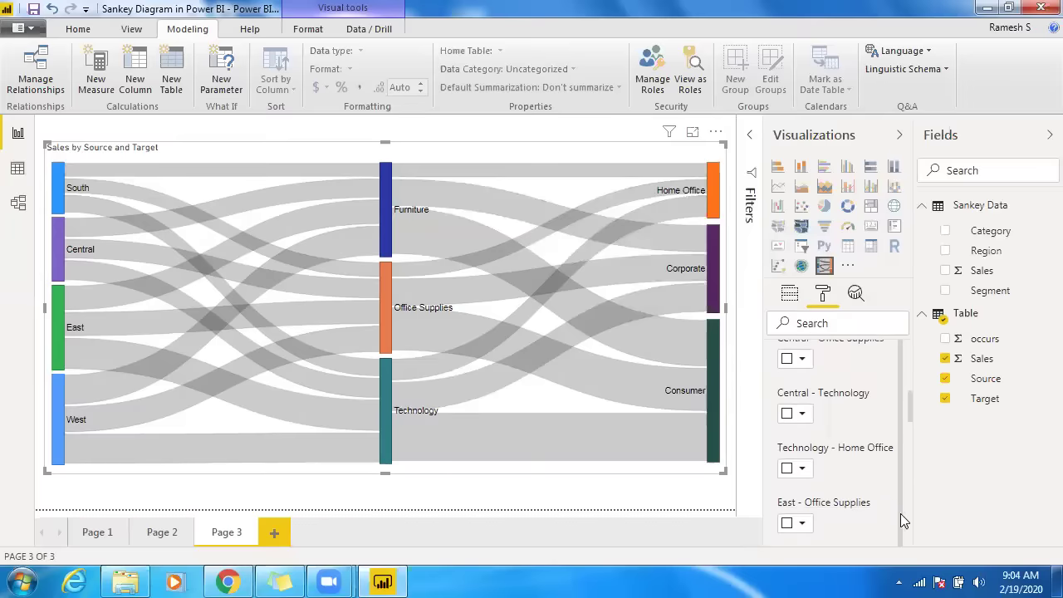
scroll(908, 449, up, 5)
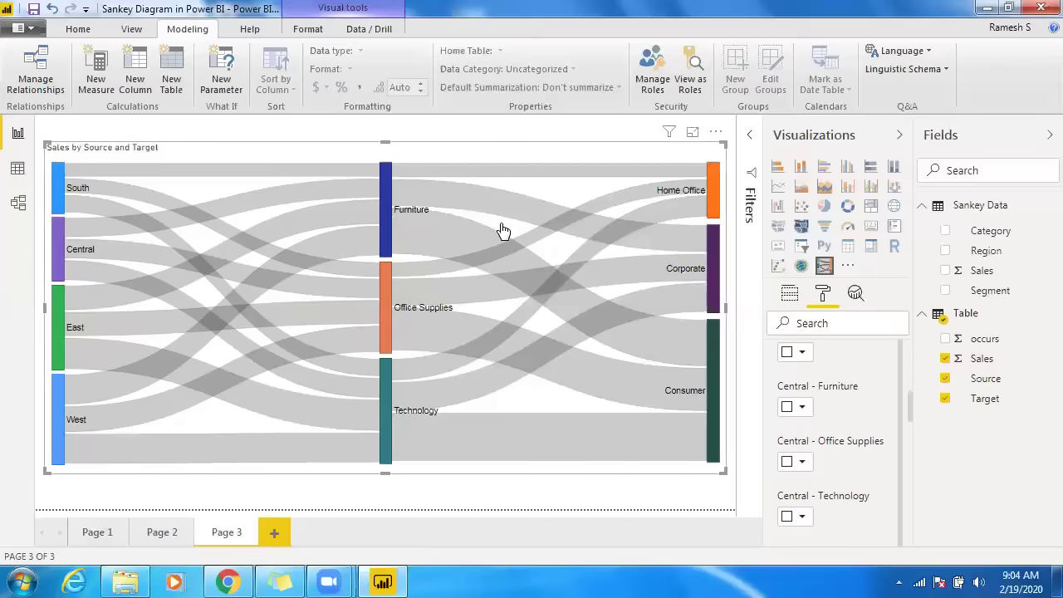
Collapse Table's fields and reopen its UNION of SUMMARIZE formula in the editor.
click(968, 320)
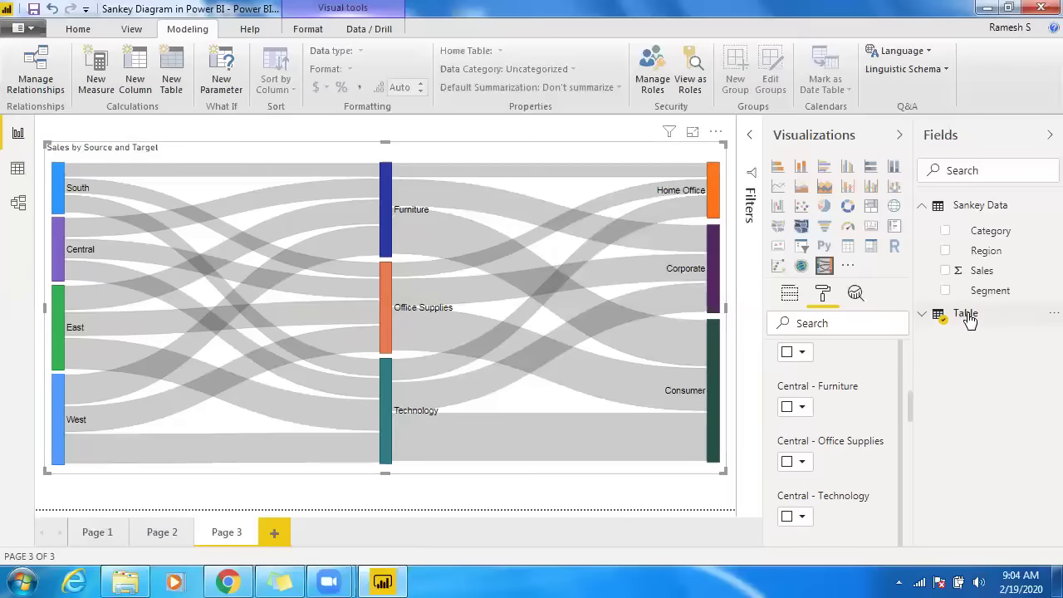
click(967, 320)
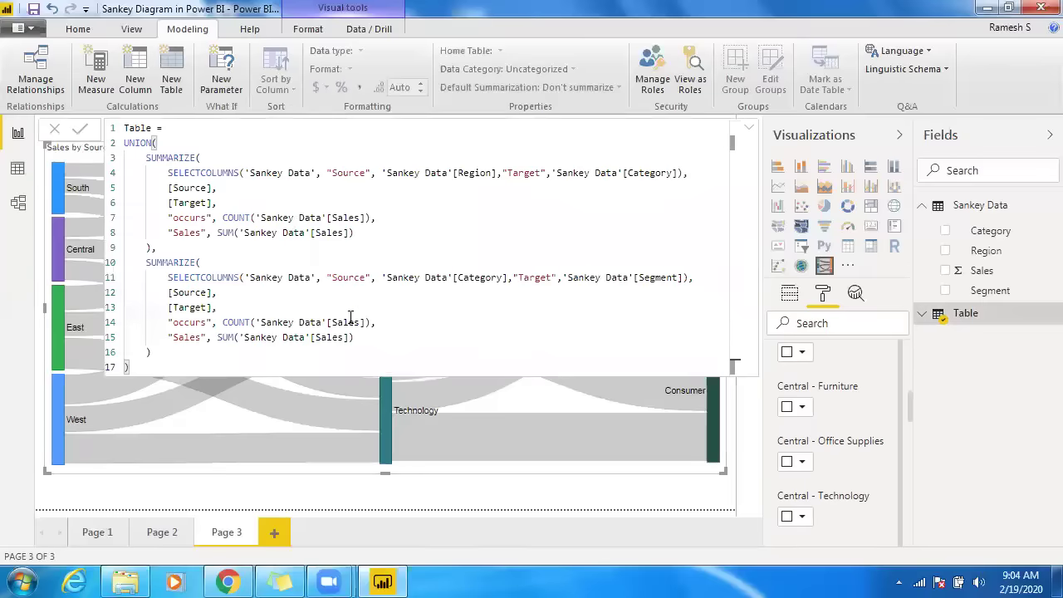